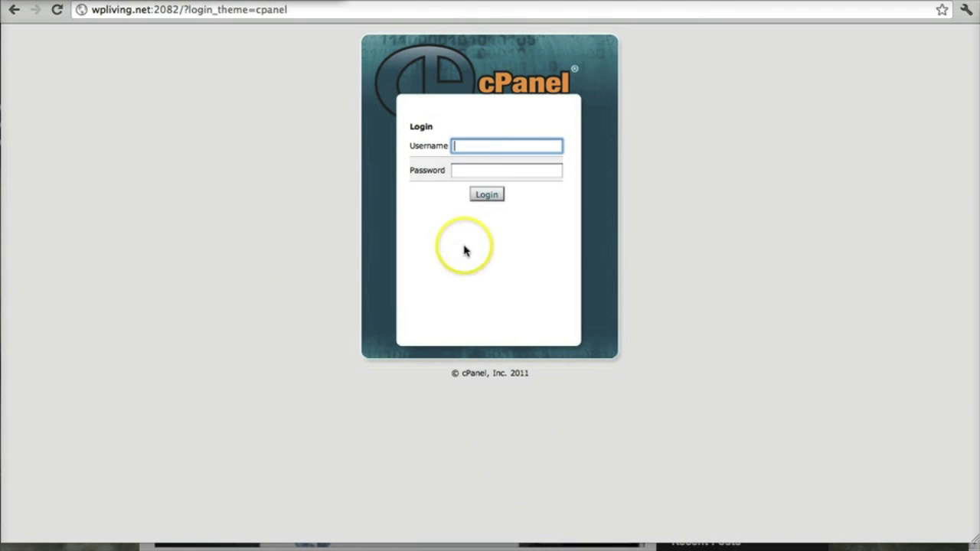
Launch Coda and connect to the saved WP Living site.
{"action": "mouse_move", "coordinate": [499, 545]}
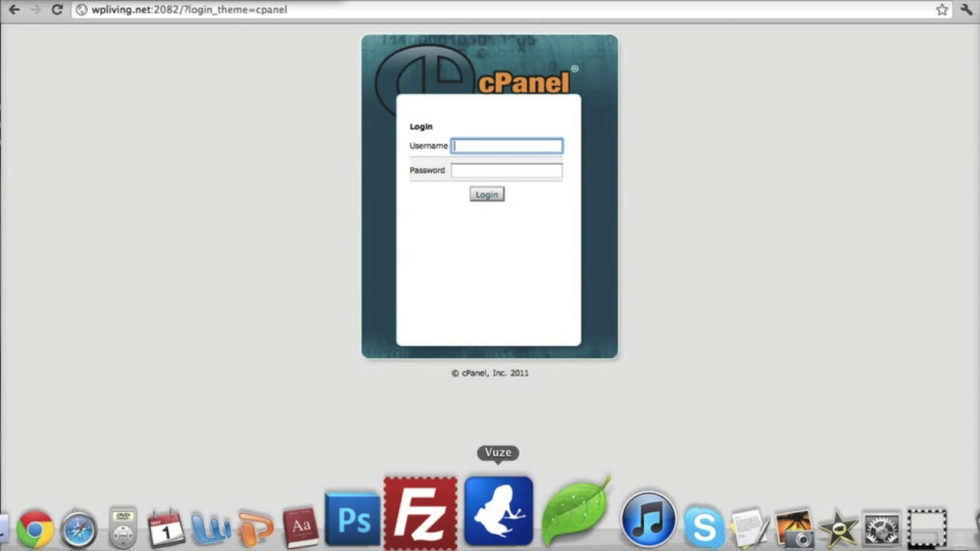
{"action": "left_click", "coordinate": [551, 523]}
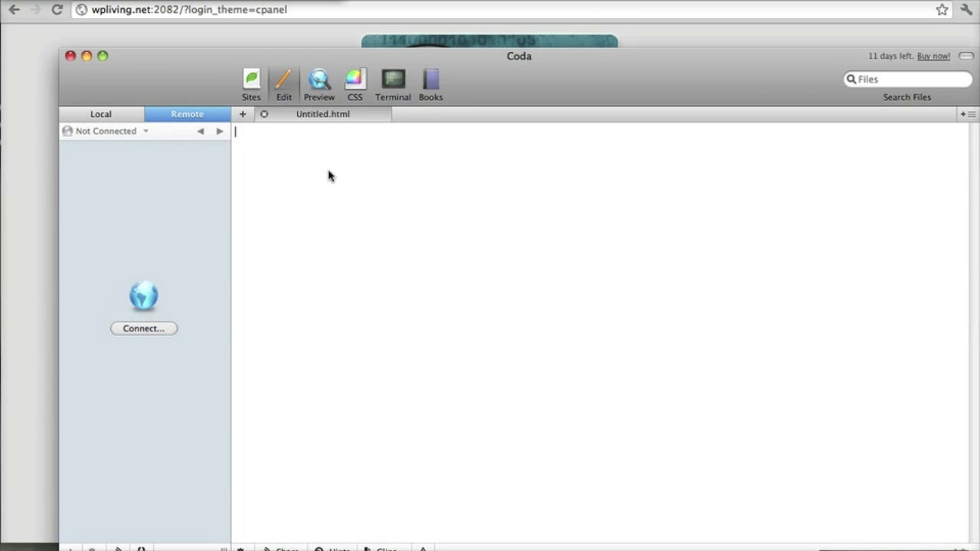
{"action": "left_click", "coordinate": [311, 153]}
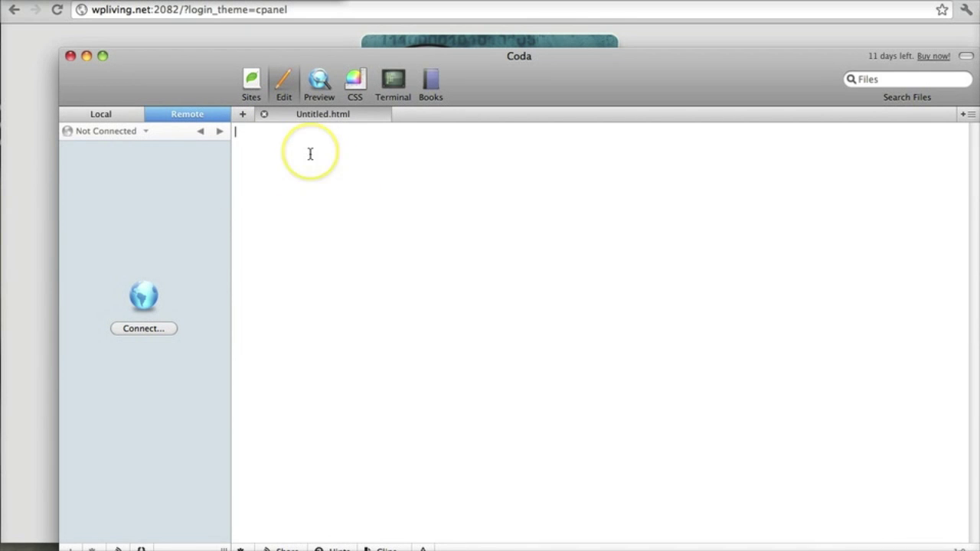
{"action": "left_click", "coordinate": [252, 81]}
{"action": "double_click", "coordinate": [427, 183]}
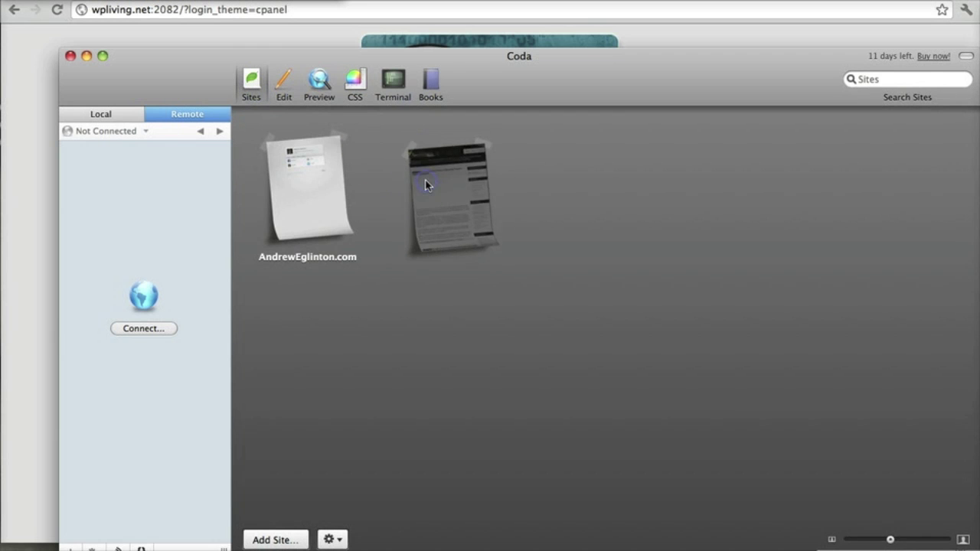
List the remote public_html files, then minimize Coda to reveal the cPanel login page.
{"action": "left_click_drag", "start_coordinate": [432, 63], "coordinate": [400, 12]}
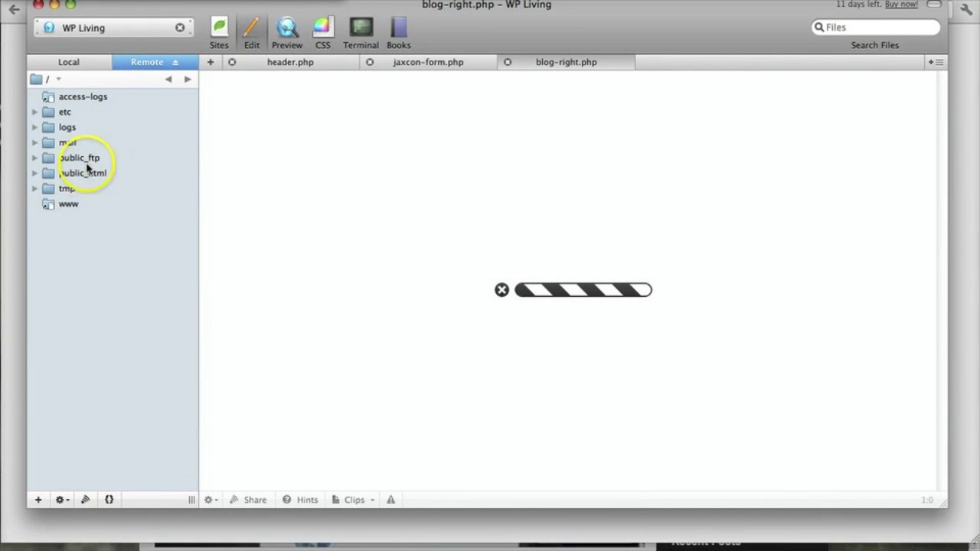
{"action": "left_click", "coordinate": [79, 174]}
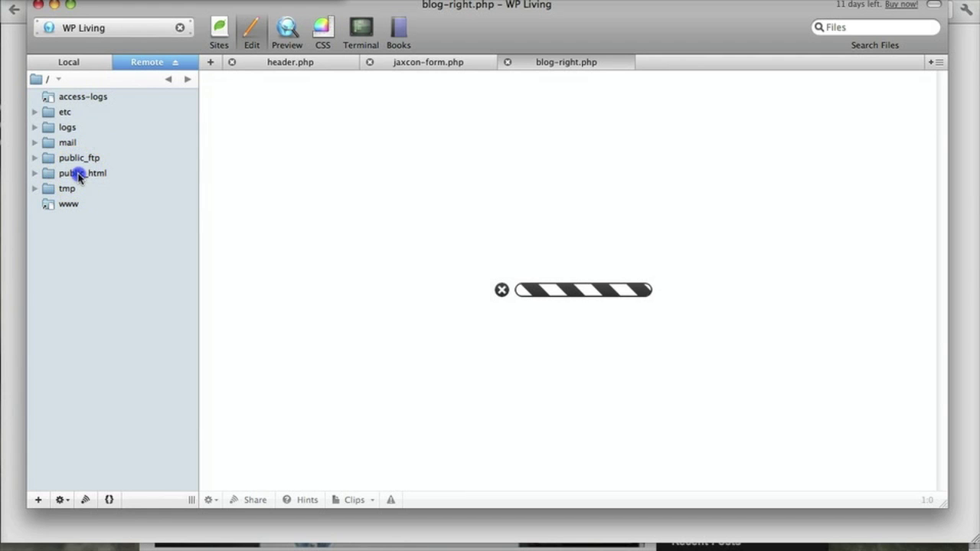
{"action": "double_click", "coordinate": [79, 174]}
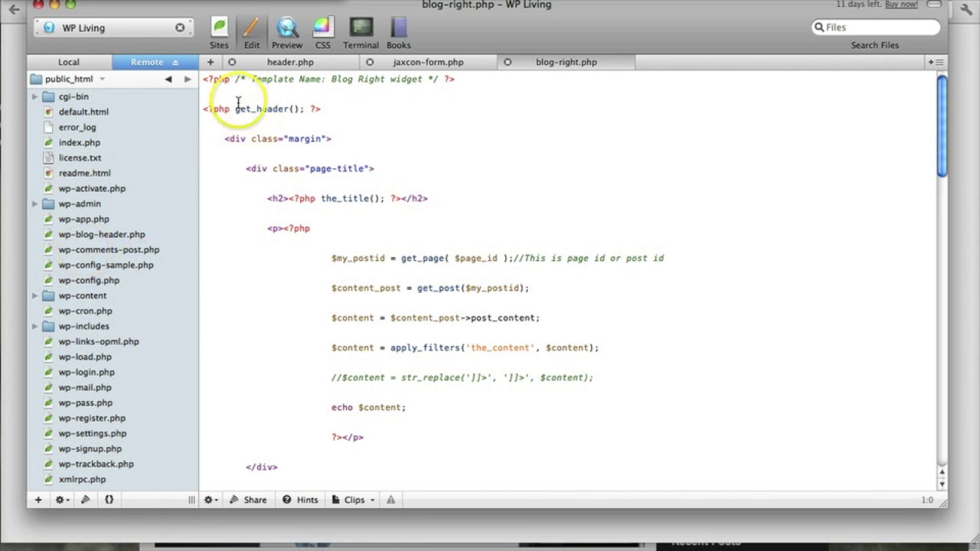
{"action": "left_click", "coordinate": [55, 5]}
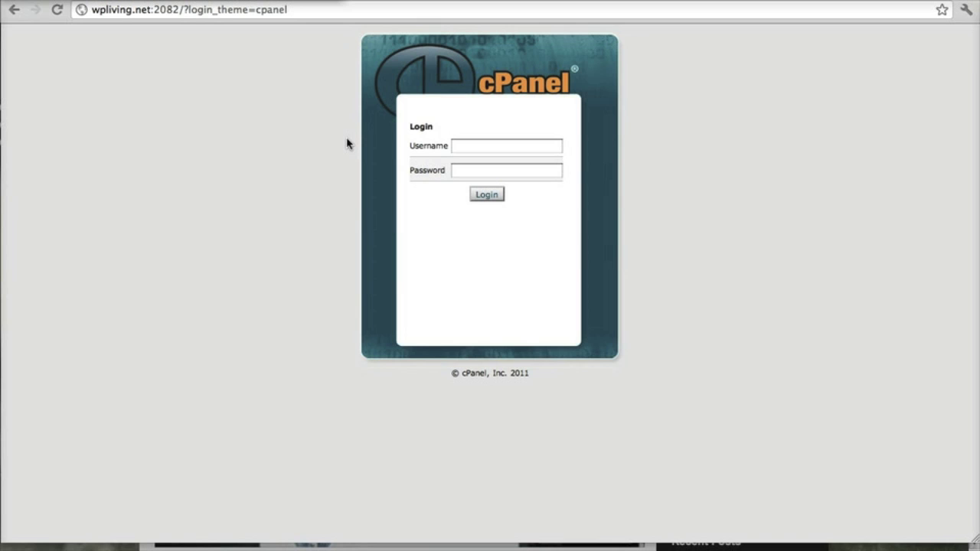
Sign in to the HostGator cPanel account and open File Manager from the Files section.
{"action": "left_click", "coordinate": [559, 151]}
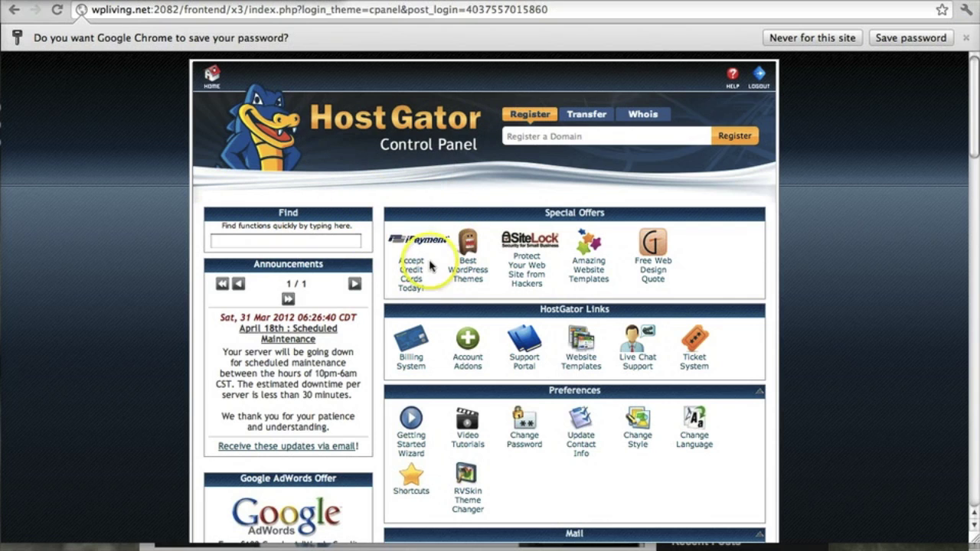
{"action": "scroll", "coordinate": [508, 272], "scroll_direction": "down", "scroll_amount": 3}
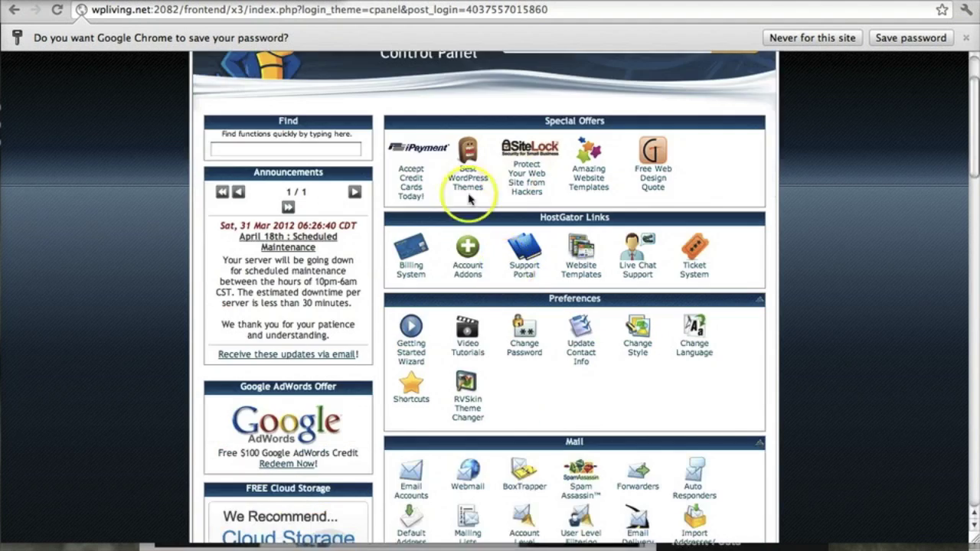
{"action": "scroll", "coordinate": [475, 264], "scroll_direction": "down", "scroll_amount": 7}
{"action": "scroll", "coordinate": [492, 270], "scroll_direction": "down", "scroll_amount": 5}
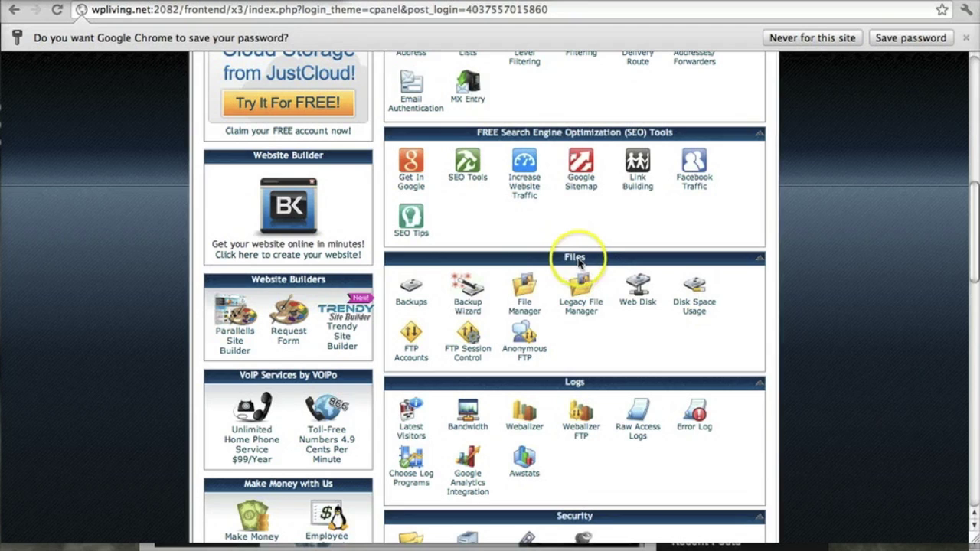
{"action": "left_click", "coordinate": [526, 310]}
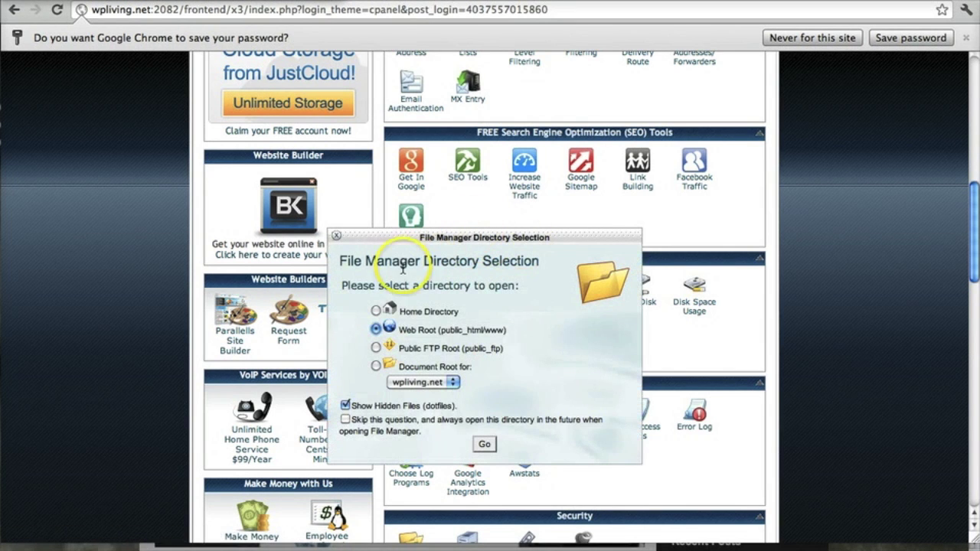
Open File Manager at the Web Root (public_html) with Show Hidden Files enabled.
{"action": "scroll", "coordinate": [394, 260], "scroll_direction": "down", "scroll_amount": 2}
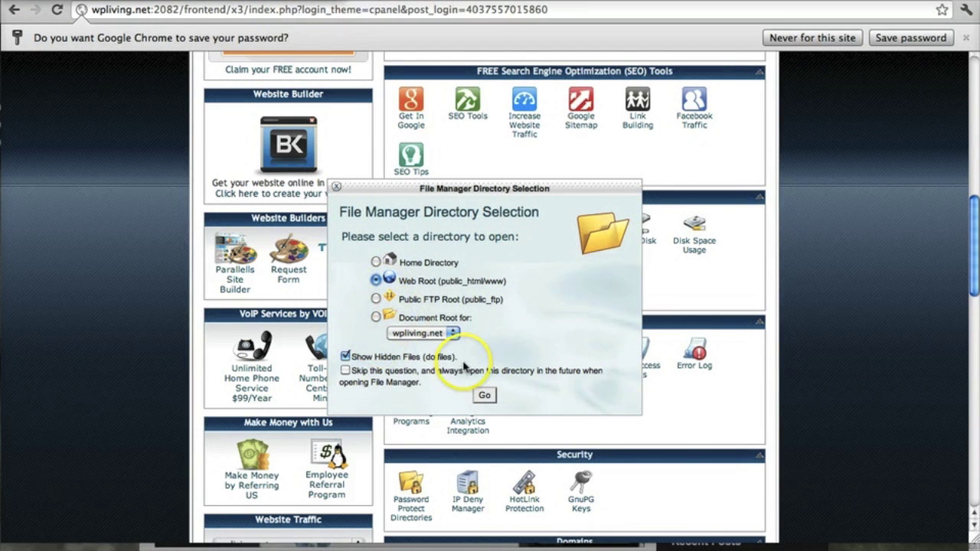
{"action": "left_click", "coordinate": [484, 395]}
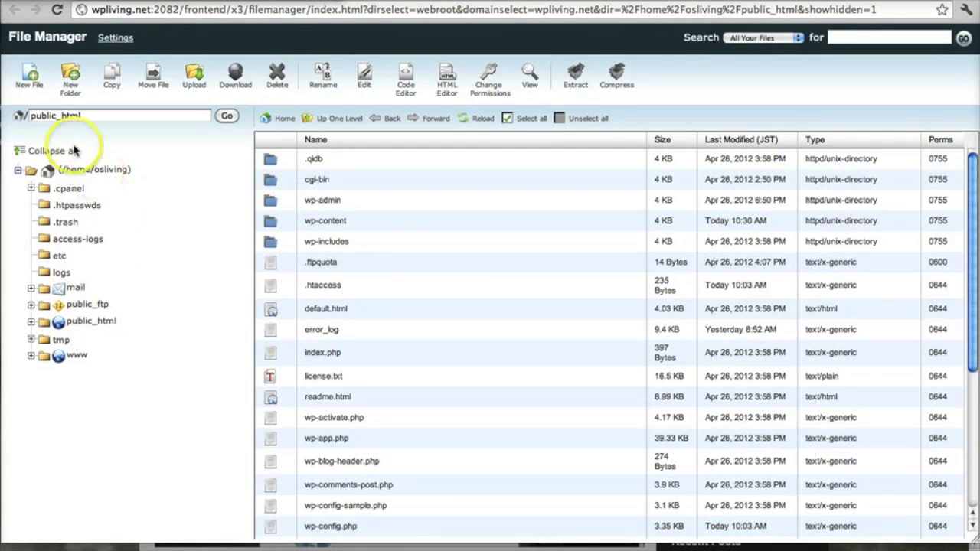
Select wp-config.php in the public_html listing, cancelling the accidental rename box.
{"action": "left_click", "coordinate": [44, 116]}
{"action": "double_click", "coordinate": [43, 115]}
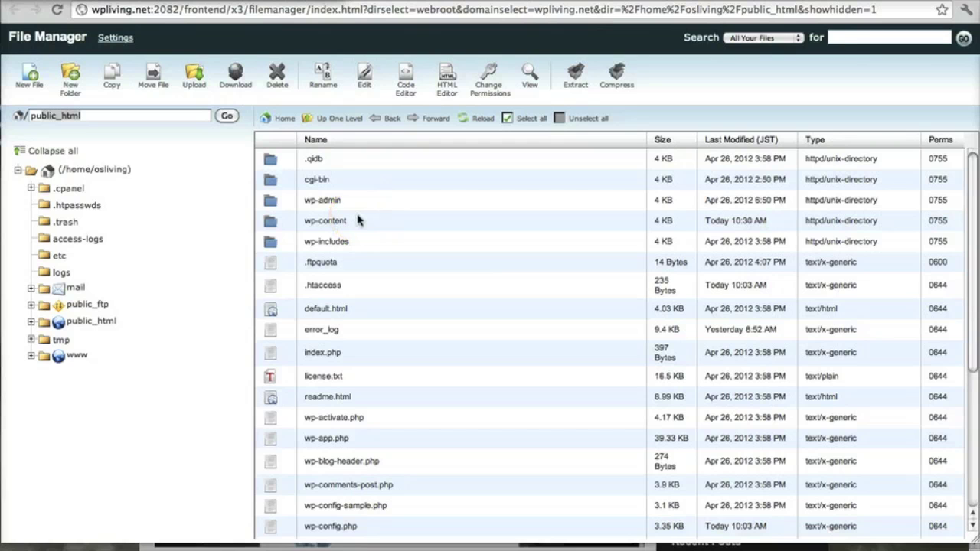
{"action": "scroll", "coordinate": [357, 221], "scroll_direction": "down", "scroll_amount": 5}
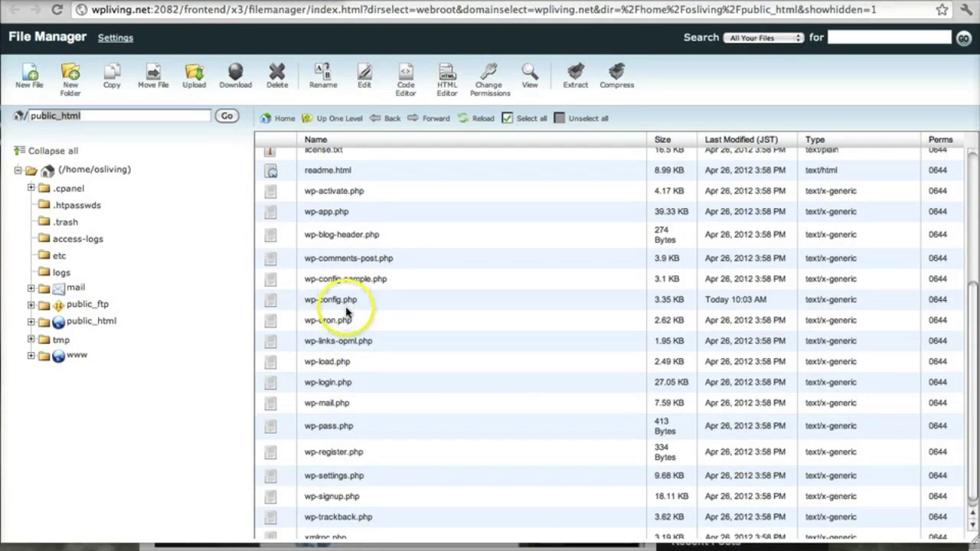
{"action": "left_click", "coordinate": [349, 300]}
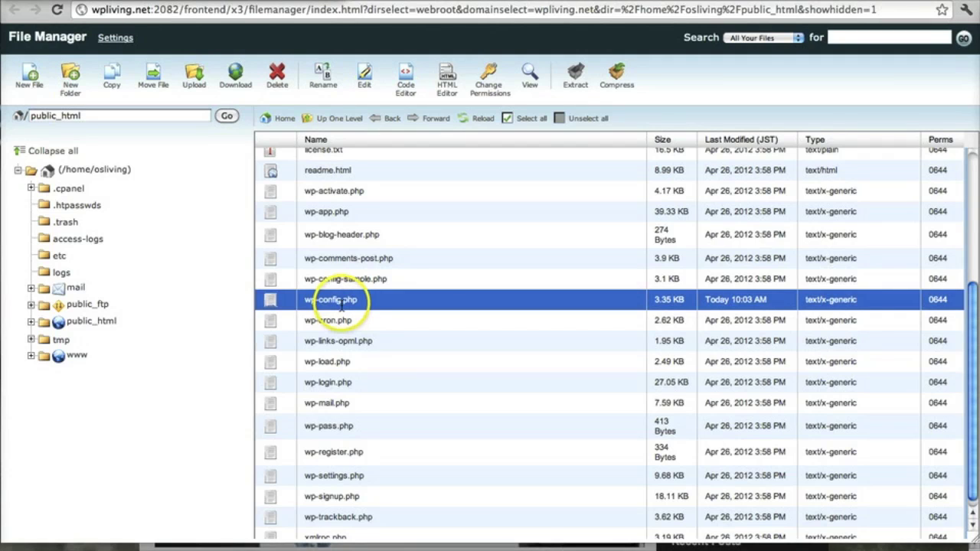
{"action": "left_click", "coordinate": [339, 300]}
{"action": "left_click", "coordinate": [298, 304]}
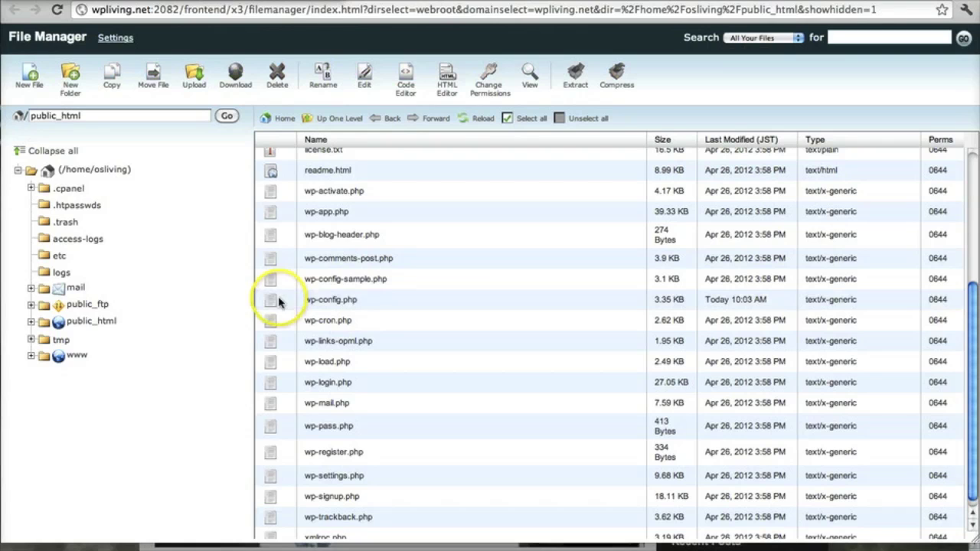
{"action": "left_click", "coordinate": [328, 301]}
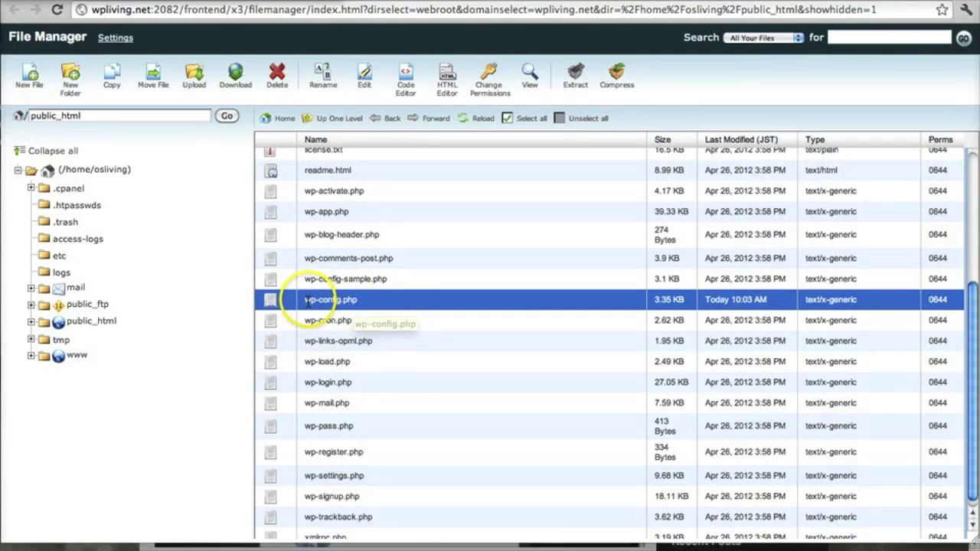
Download a backup copy of wp-config.php and open it in File Manager's text editor.
{"action": "left_click", "coordinate": [232, 88]}
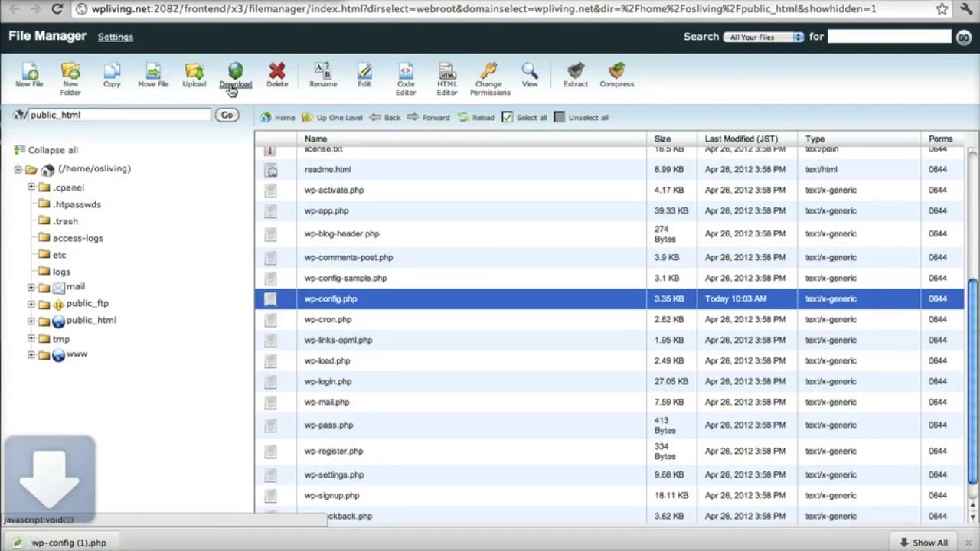
{"action": "left_click", "coordinate": [123, 542]}
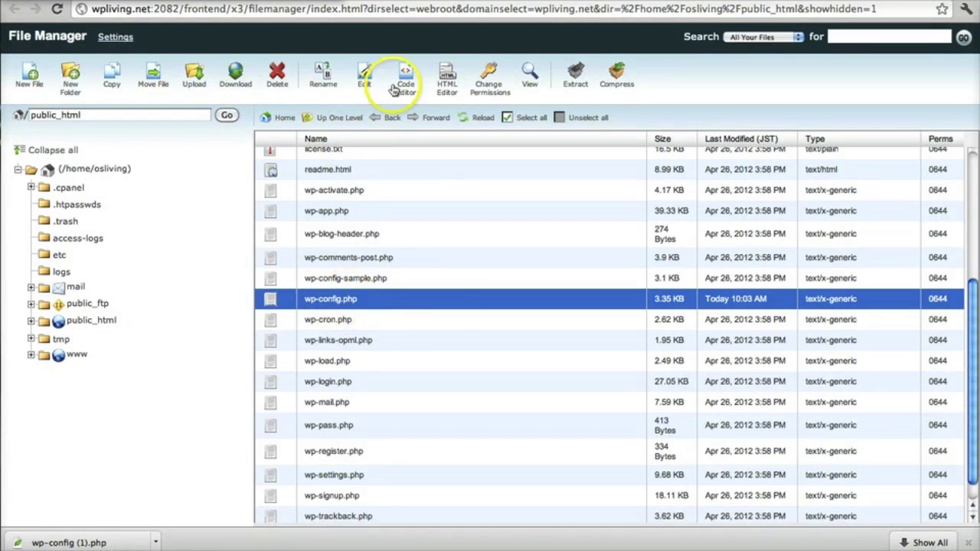
{"action": "left_click", "coordinate": [367, 76]}
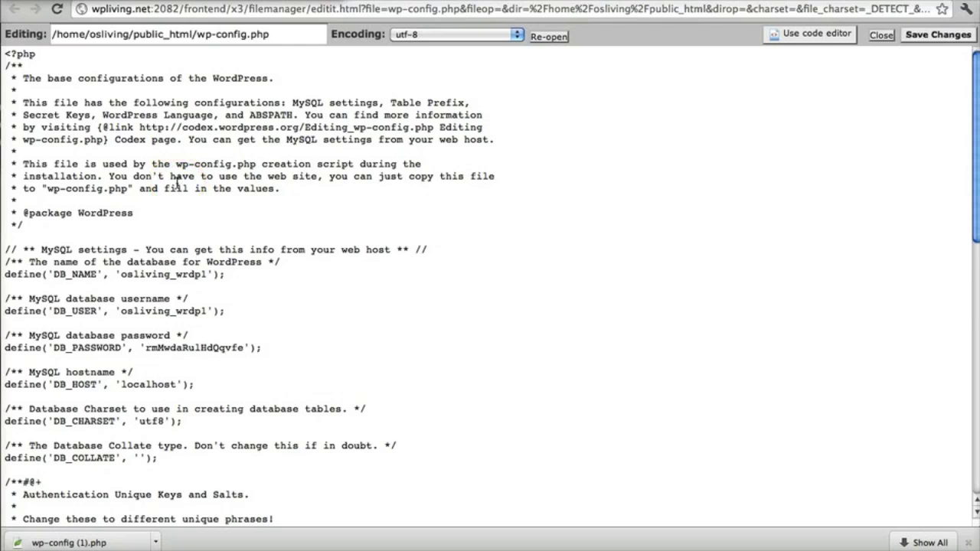
{"action": "scroll", "coordinate": [188, 188], "scroll_direction": "down", "scroll_amount": 5}
{"action": "scroll", "coordinate": [123, 129], "scroll_direction": "down", "scroll_amount": 4}
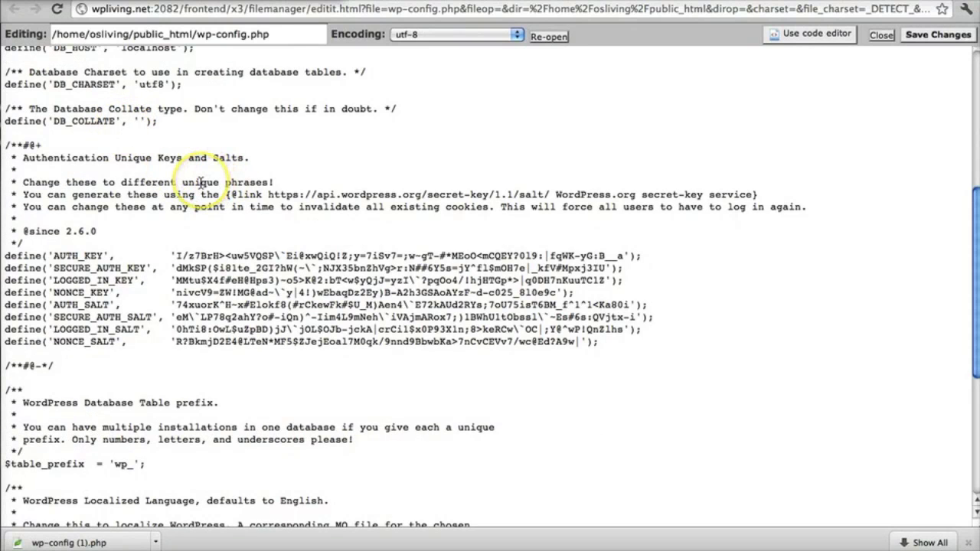
{"action": "scroll", "coordinate": [168, 125], "scroll_direction": "down", "scroll_amount": 8}
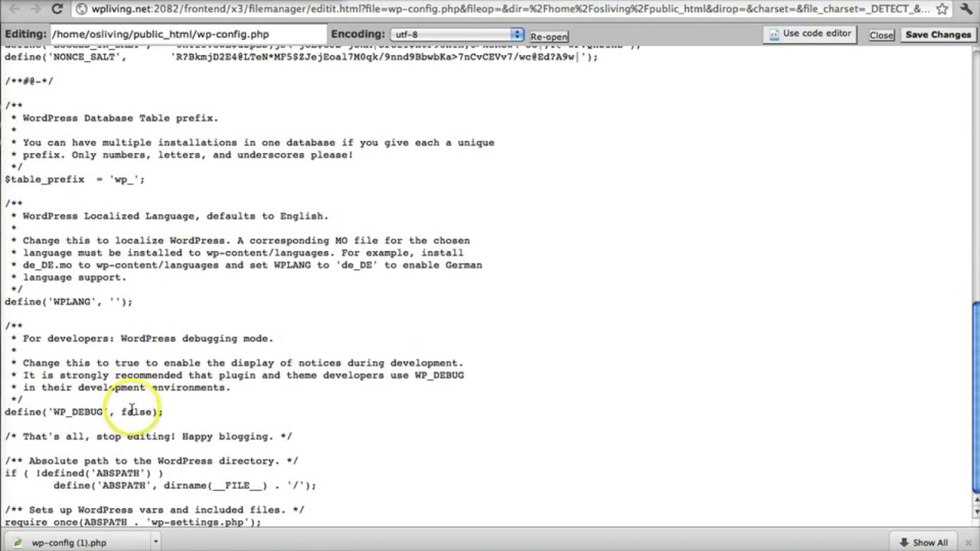
{"action": "left_click_drag", "start_coordinate": [5, 437], "coordinate": [309, 440]}
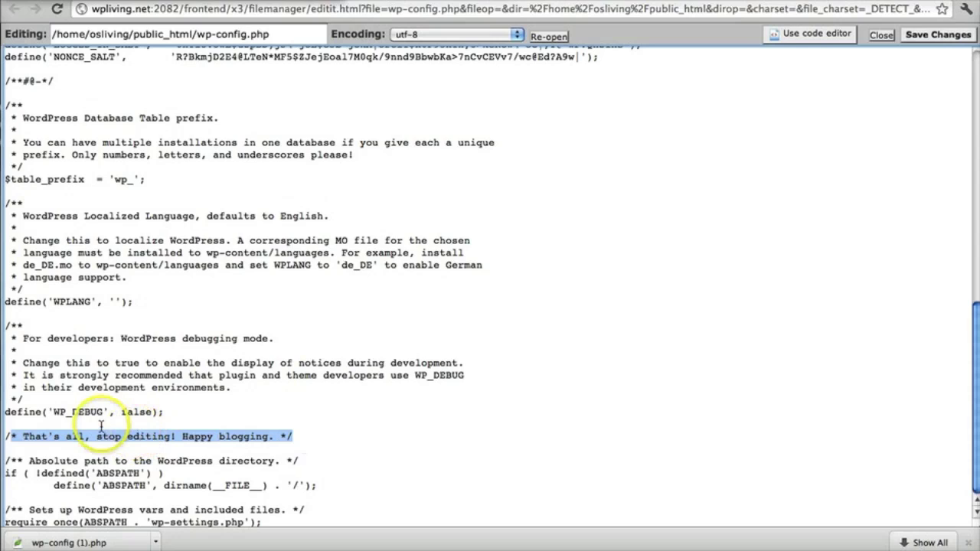
{"action": "left_click", "coordinate": [188, 412]}
{"action": "left_click_drag", "start_coordinate": [9, 437], "coordinate": [328, 438]}
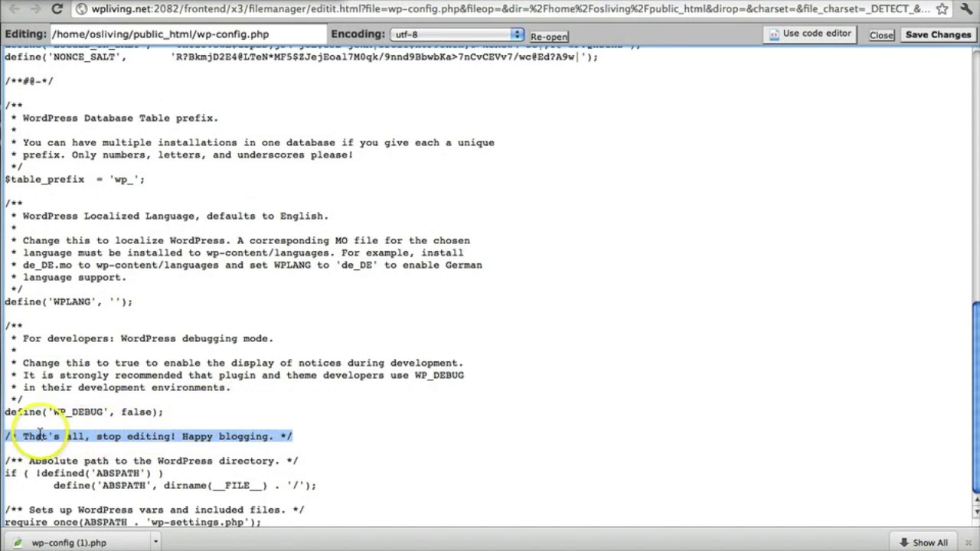
{"action": "left_click", "coordinate": [206, 416]}
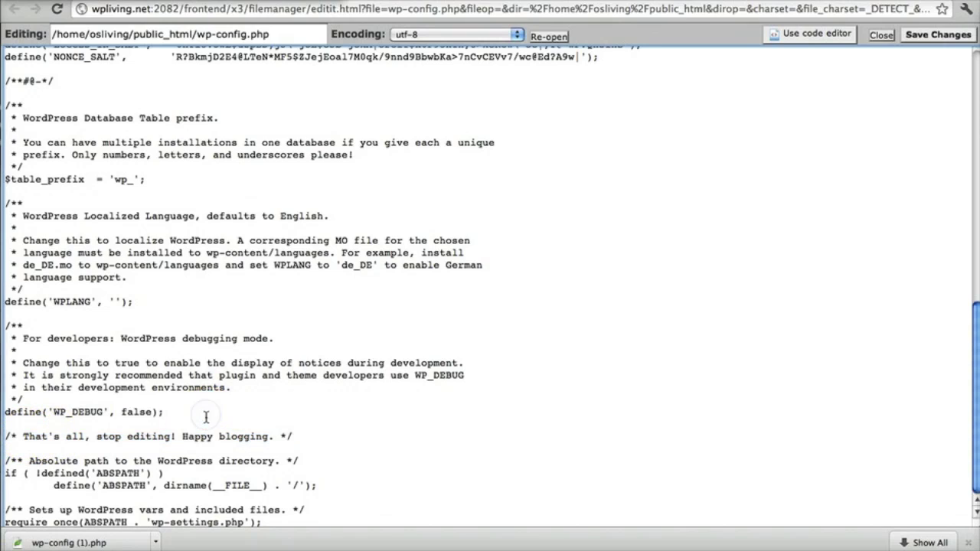
Add define('WP_ALLOW_MULTISITE', true); on a new line directly below WP_DEBUG.
{"action": "key", "text": "Return"}
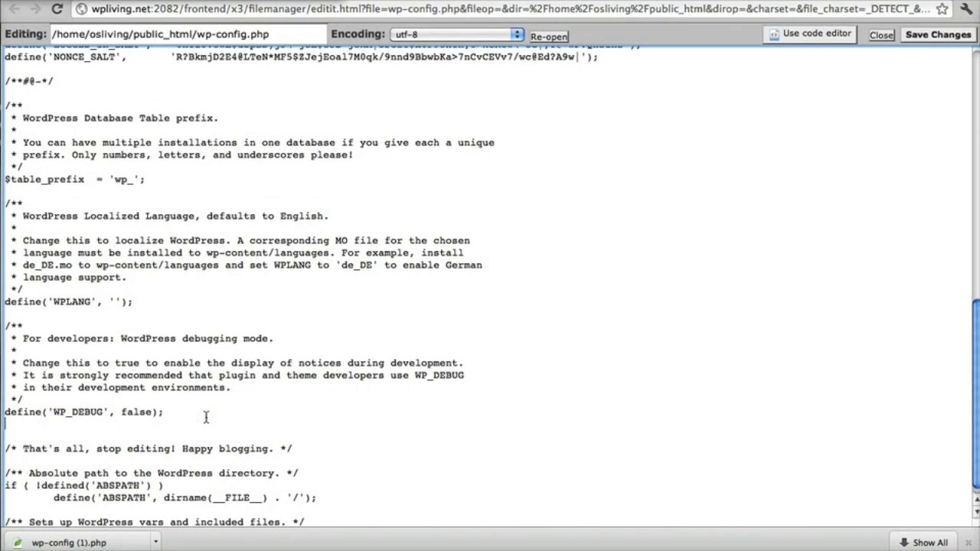
{"action": "type", "text": "define('WP_ALLOW_MULTISITE', true);"}
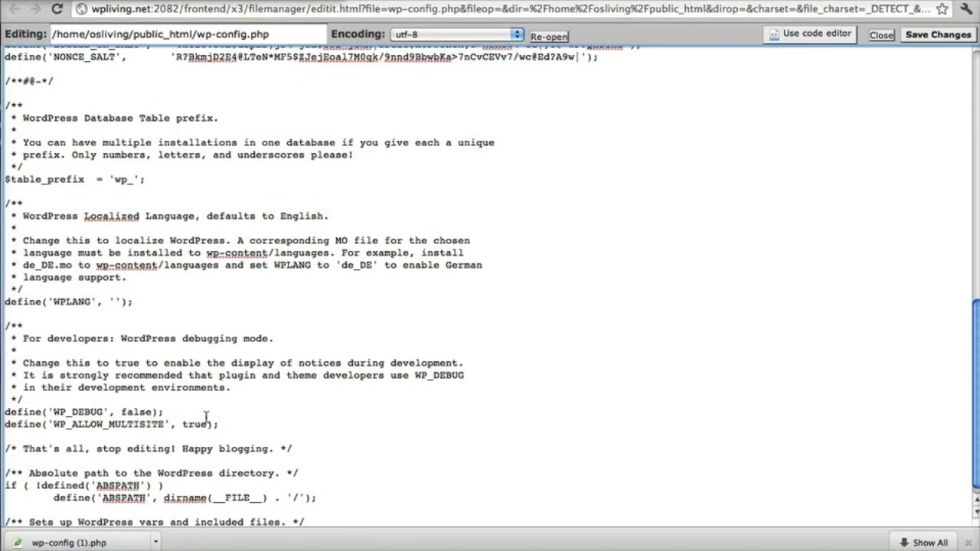
{"action": "left_click_drag", "start_coordinate": [4, 424], "coordinate": [23, 423]}
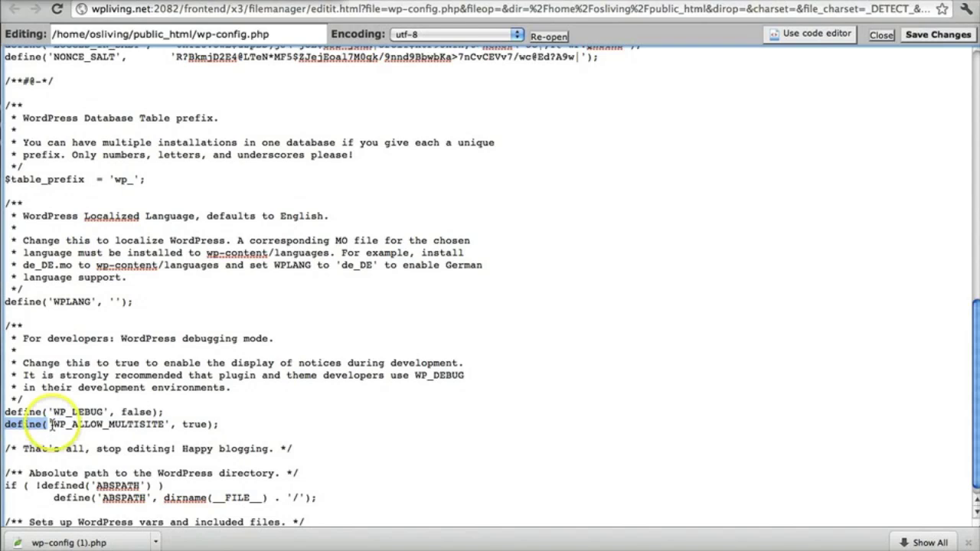
{"action": "left_click", "coordinate": [51, 424]}
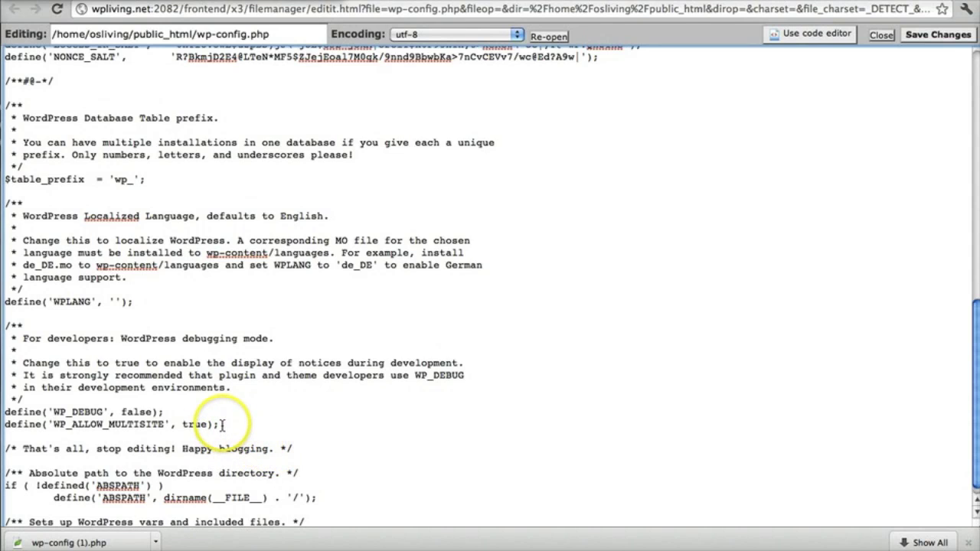
{"action": "left_click_drag", "start_coordinate": [53, 425], "coordinate": [158, 425]}
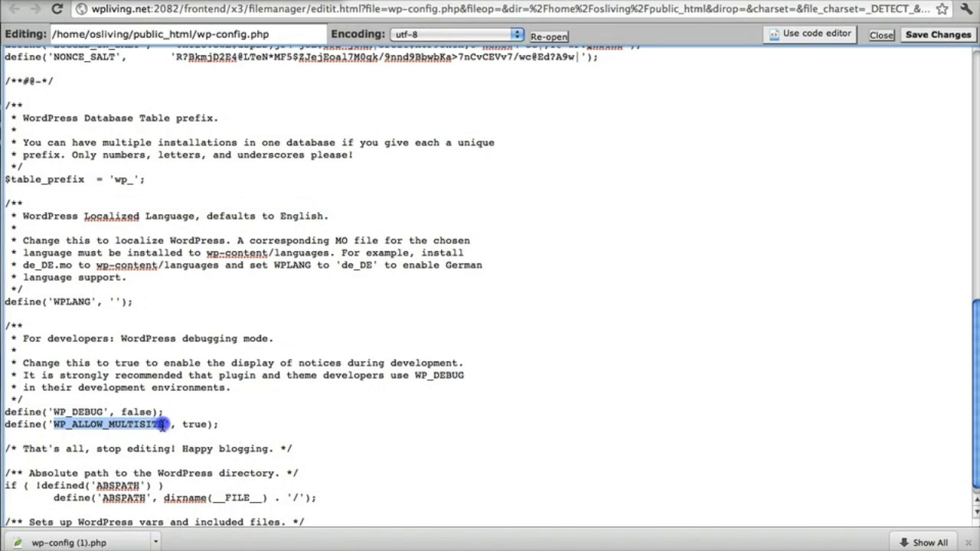
{"action": "left_click", "coordinate": [36, 424]}
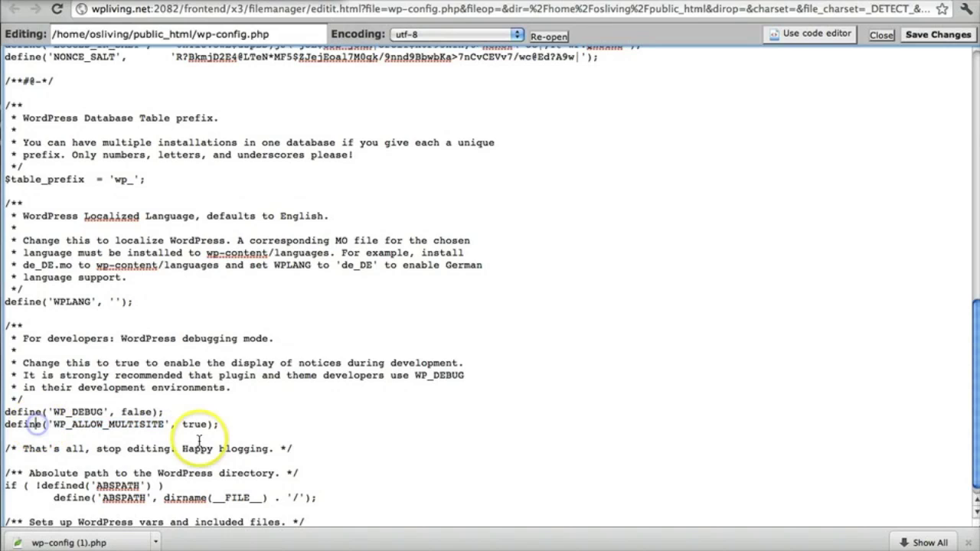
{"action": "left_click", "coordinate": [222, 425]}
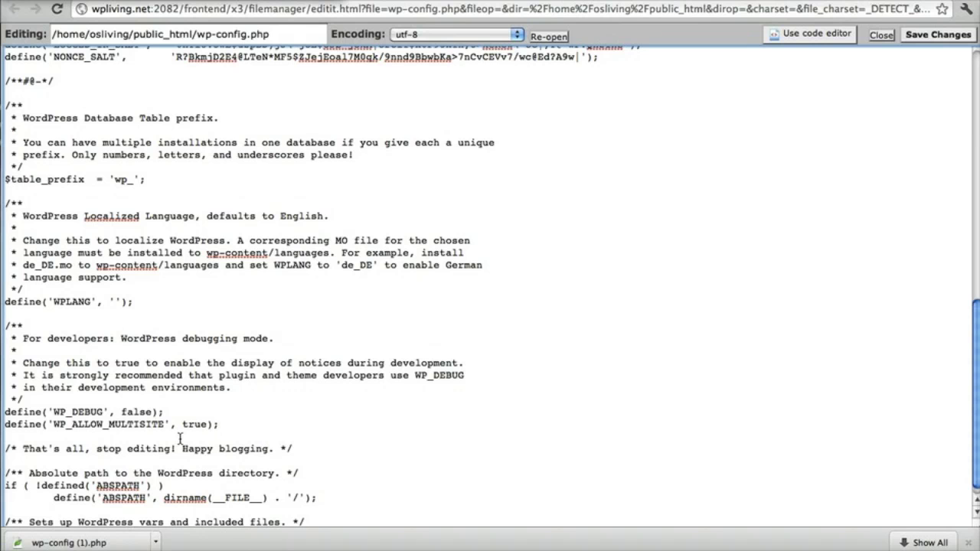
Save wp-config.php, then review the generated Network Setup code for wp-config.php and .htaccess.
{"action": "left_click", "coordinate": [923, 36]}
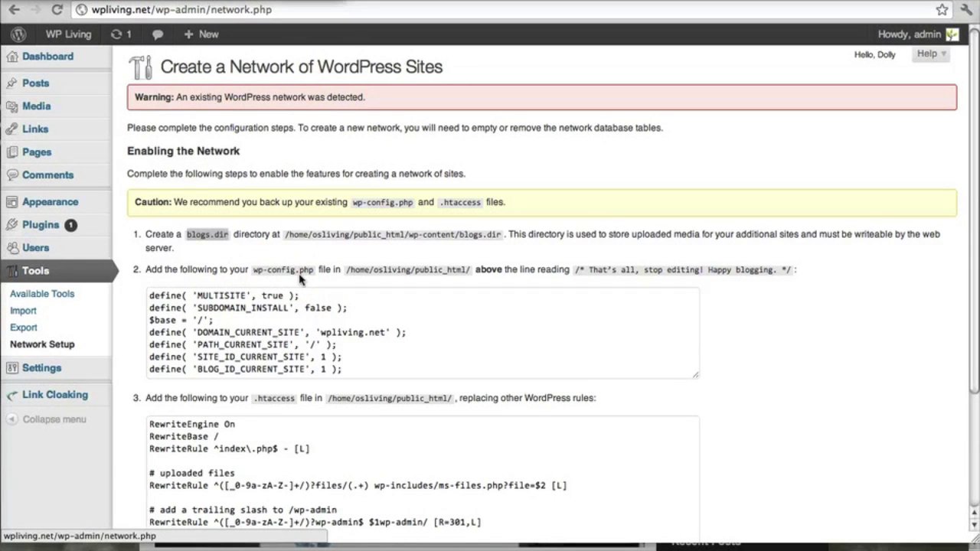
{"action": "scroll", "coordinate": [291, 300], "scroll_direction": "down", "scroll_amount": 4}
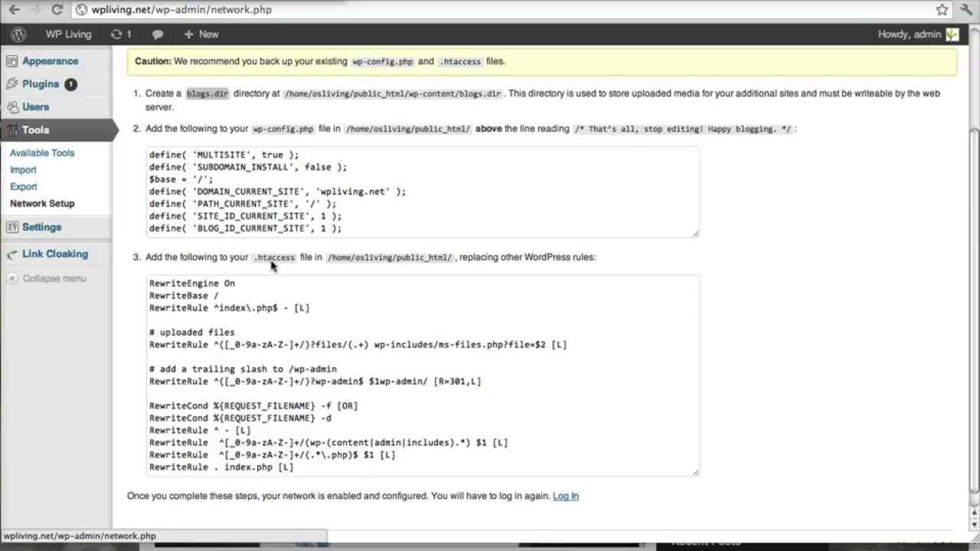
{"action": "left_click", "coordinate": [301, 309]}
{"action": "scroll", "coordinate": [300, 311], "scroll_direction": "up", "scroll_amount": 4}
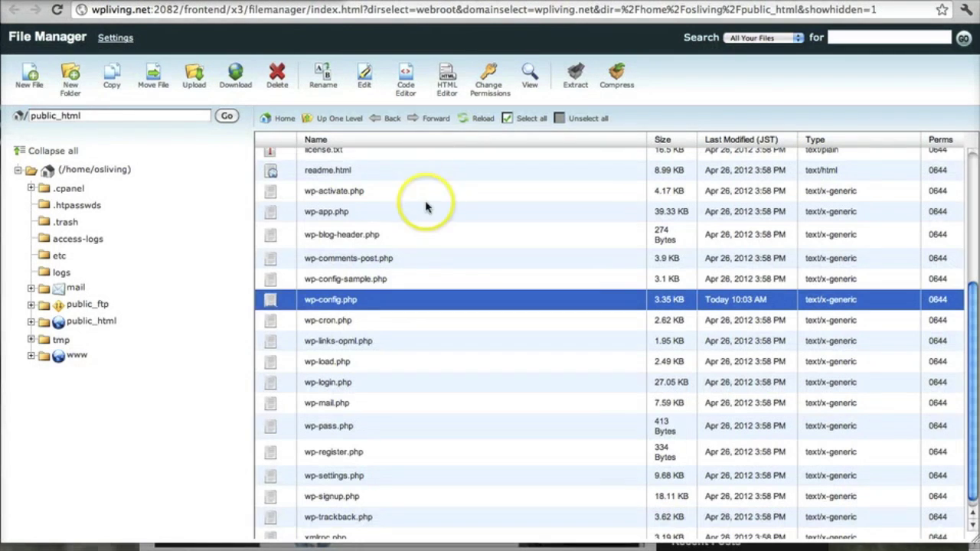
Create a new folder named blogs.dir inside public_html/wp-content.
{"action": "scroll", "coordinate": [431, 164], "scroll_direction": "up", "scroll_amount": 5}
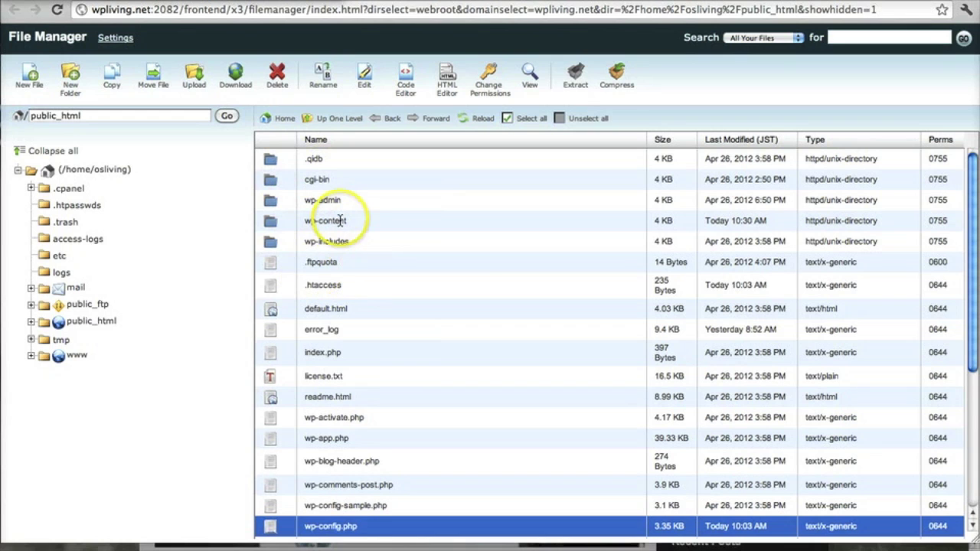
{"action": "double_click", "coordinate": [272, 222]}
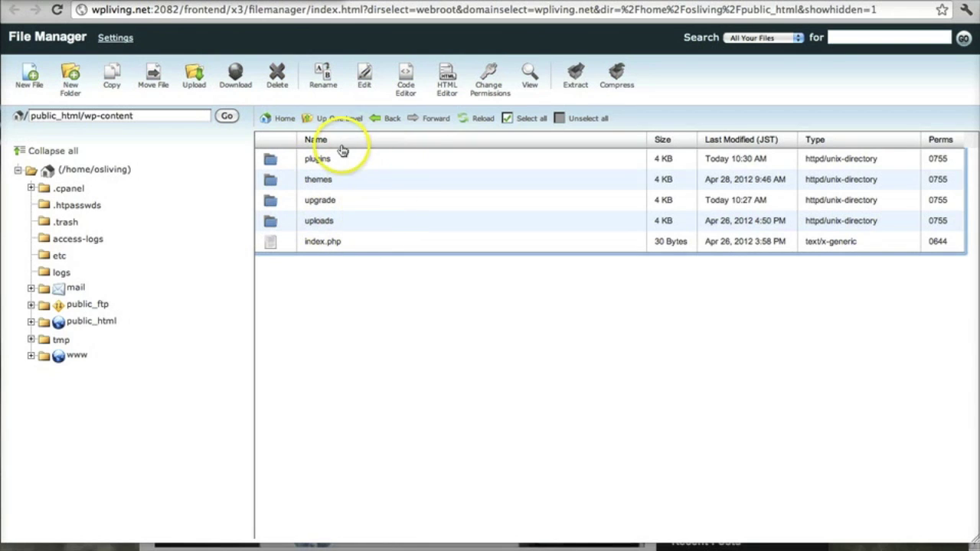
{"action": "left_click", "coordinate": [71, 84]}
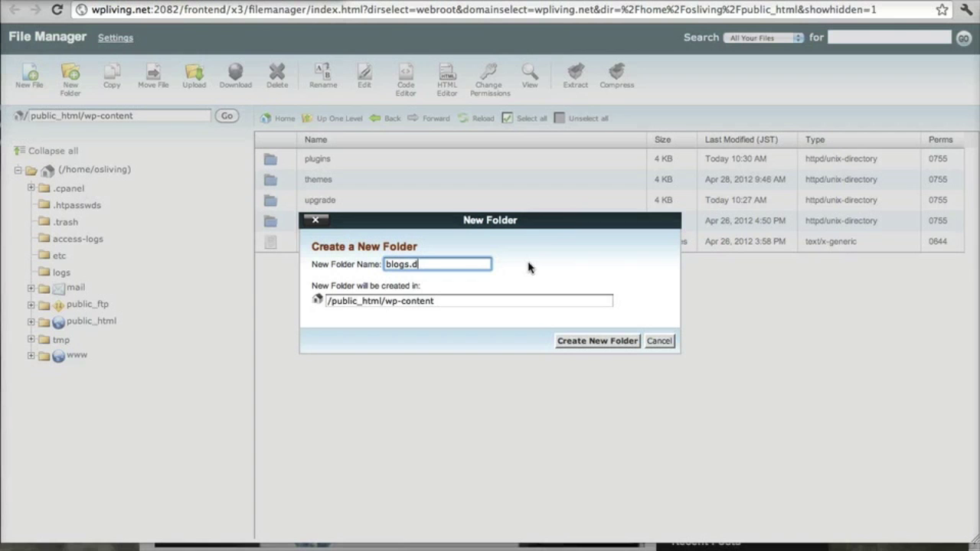
{"action": "left_click", "coordinate": [596, 341]}
Dismiss the AJAX alert and copy the seven wp-config.php define lines from Network Setup.
{"action": "left_click", "coordinate": [586, 184]}
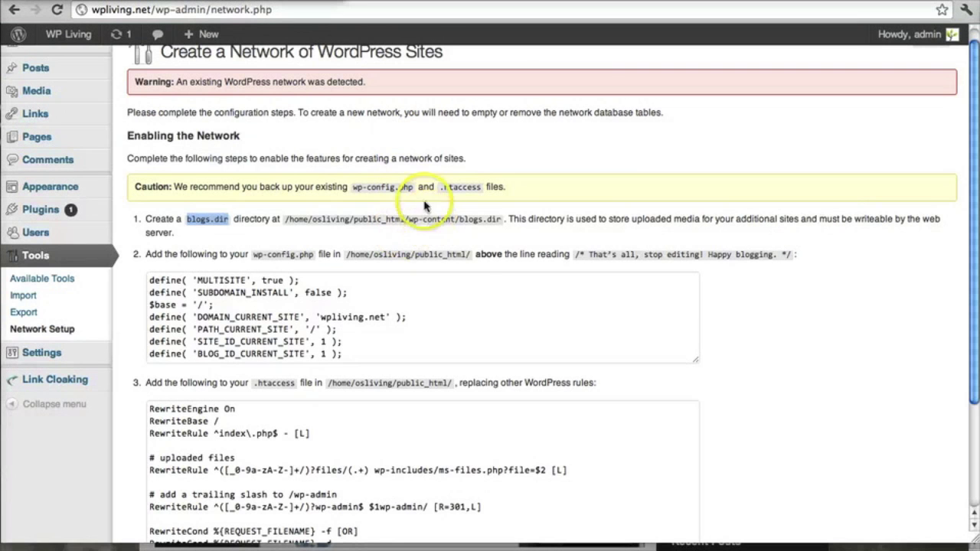
{"action": "left_click", "coordinate": [270, 257]}
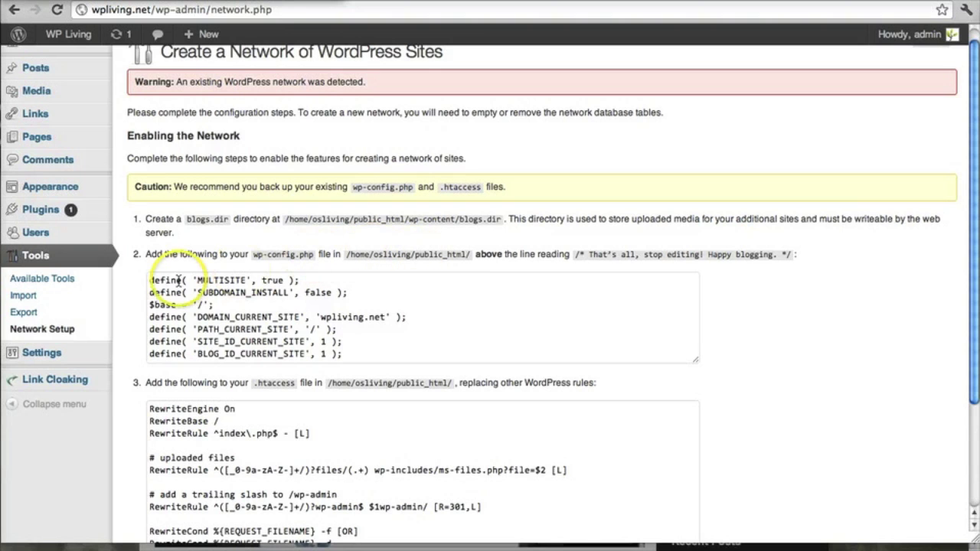
{"action": "left_click_drag", "start_coordinate": [151, 280], "coordinate": [383, 371]}
{"action": "right_click", "coordinate": [284, 315]}
{"action": "left_click", "coordinate": [317, 374]}
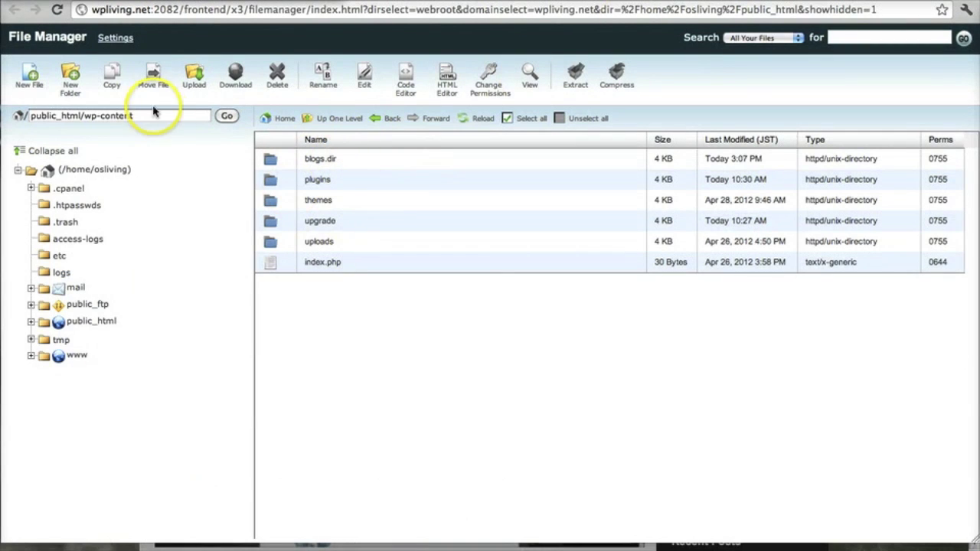
Return to public_html and open wp-config.php in the File Manager editor.
{"action": "left_click", "coordinate": [342, 121]}
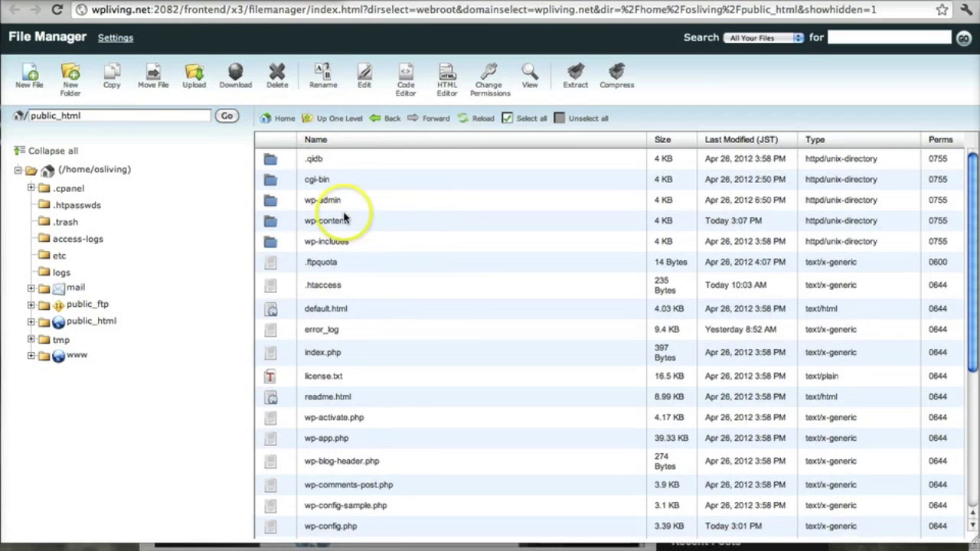
{"action": "scroll", "coordinate": [342, 262], "scroll_direction": "down", "scroll_amount": 5}
{"action": "scroll", "coordinate": [353, 322], "scroll_direction": "down", "scroll_amount": 2}
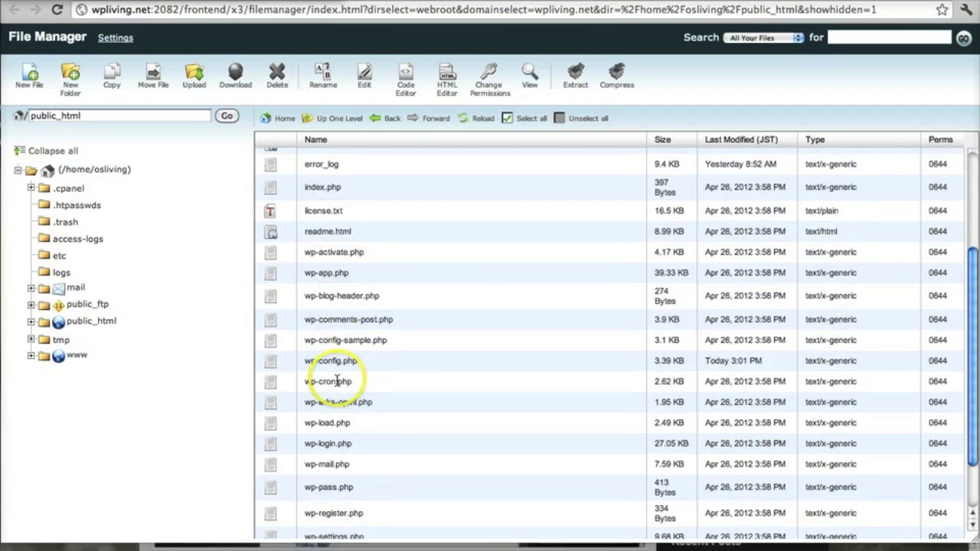
{"action": "left_click", "coordinate": [274, 366]}
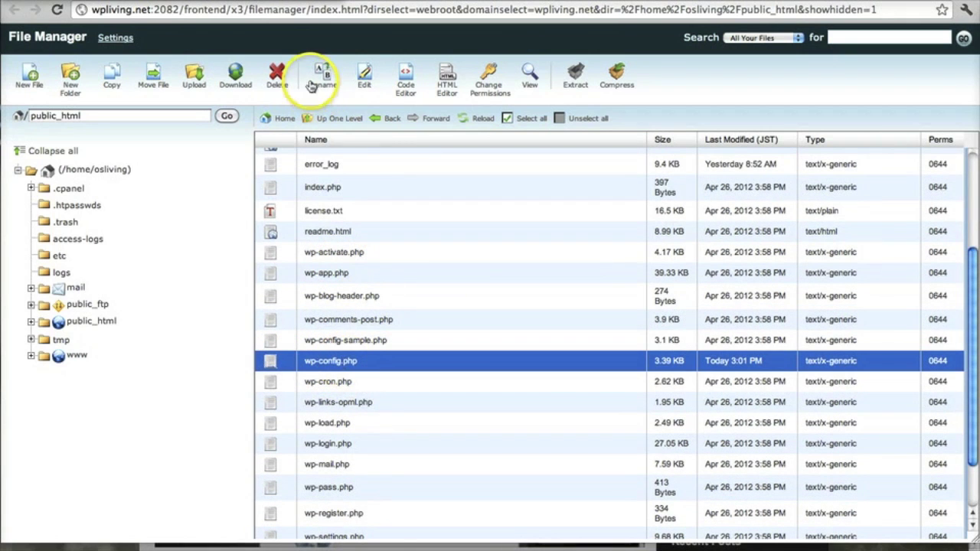
{"action": "left_click", "coordinate": [361, 80]}
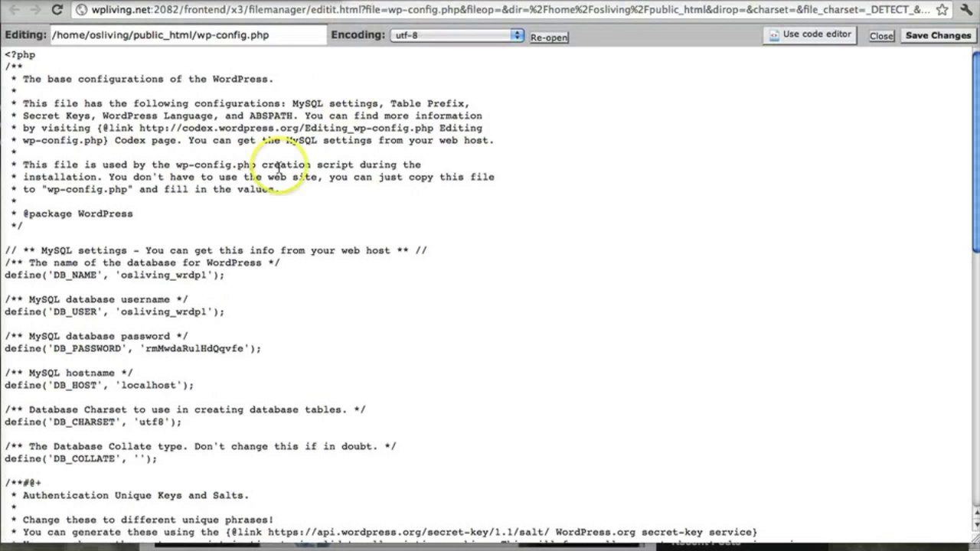
Paste the seven multisite define lines below WP_ALLOW_MULTISITE, above the stop-editing comment.
{"action": "scroll", "coordinate": [250, 309], "scroll_direction": "down", "scroll_amount": 15}
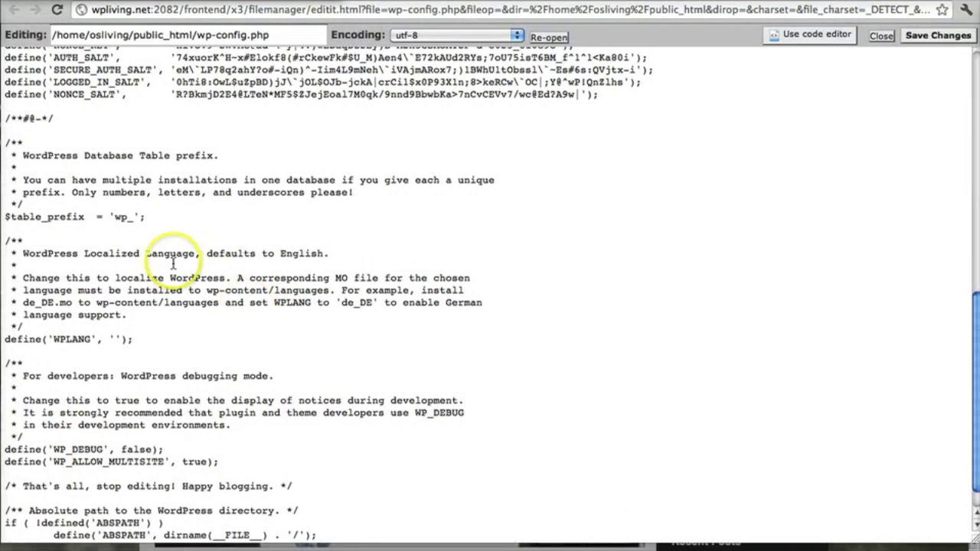
{"action": "scroll", "coordinate": [217, 234], "scroll_direction": "down", "scroll_amount": 1}
{"action": "left_click", "coordinate": [224, 429]}
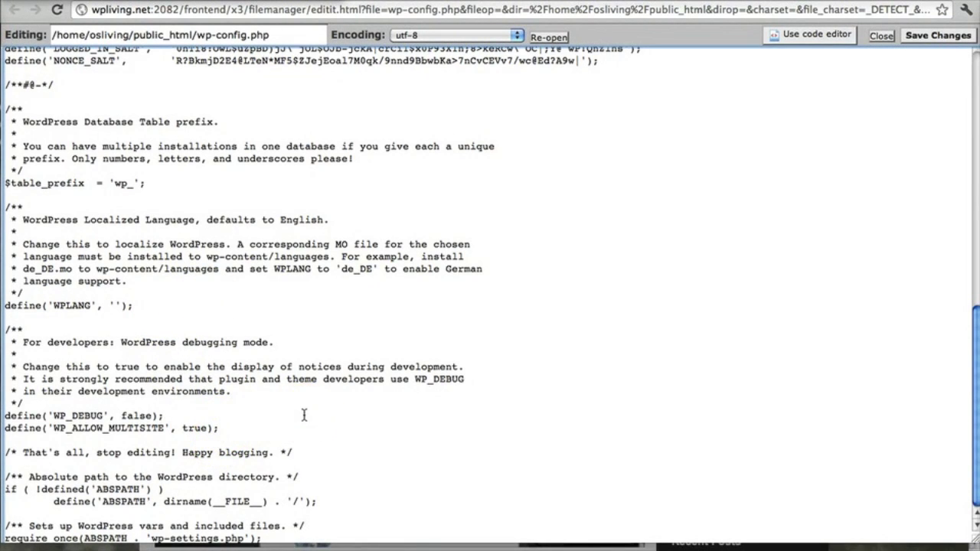
{"action": "key", "text": "Return"}
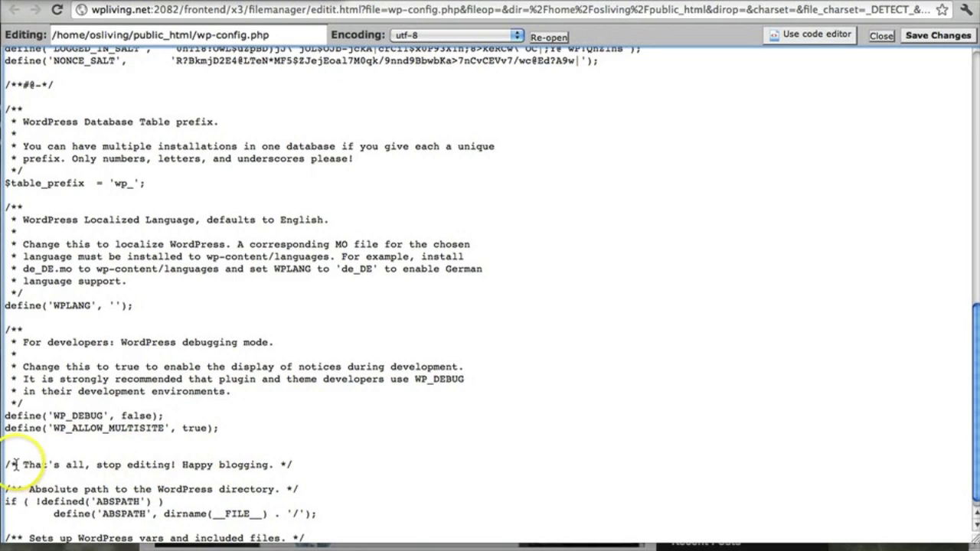
{"action": "left_click_drag", "start_coordinate": [89, 467], "coordinate": [299, 469]}
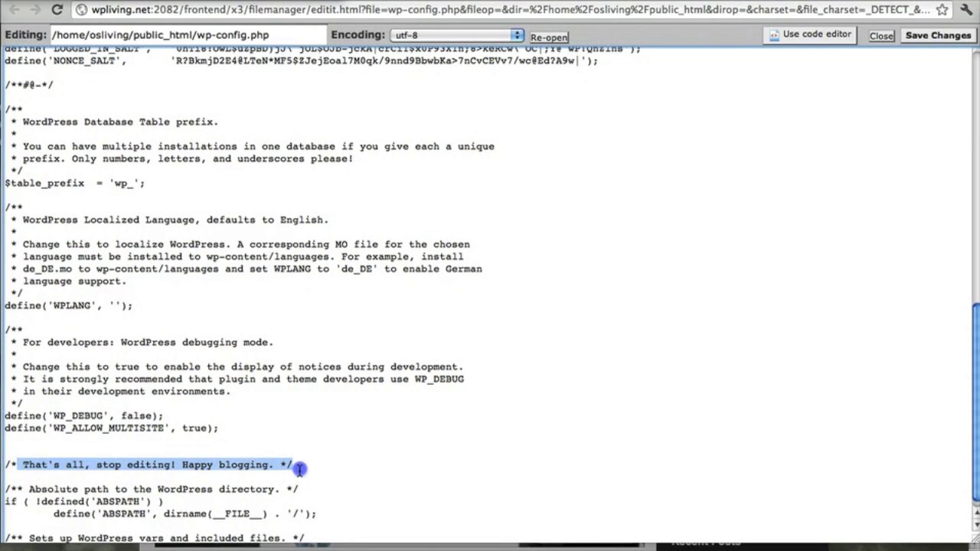
{"action": "left_click", "coordinate": [34, 443]}
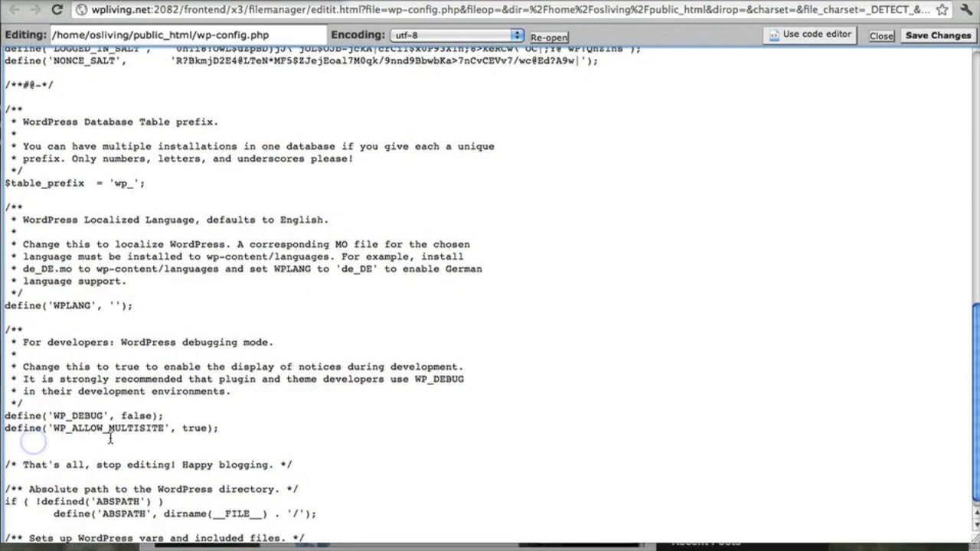
{"action": "key", "text": "super+v"}
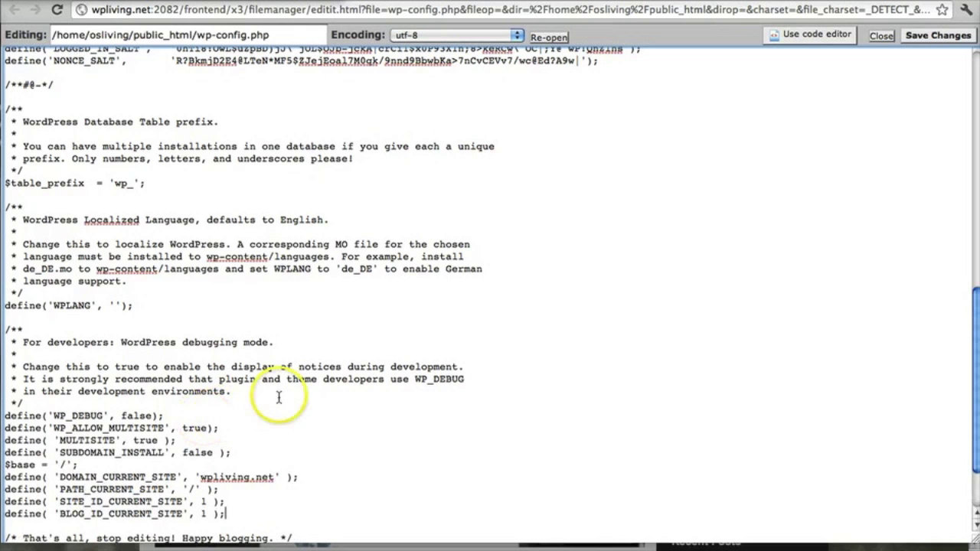
Save wp-config.php, close the editor and return to the WordPress Network Setup tab.
{"action": "scroll", "coordinate": [230, 406], "scroll_direction": "down", "scroll_amount": 3}
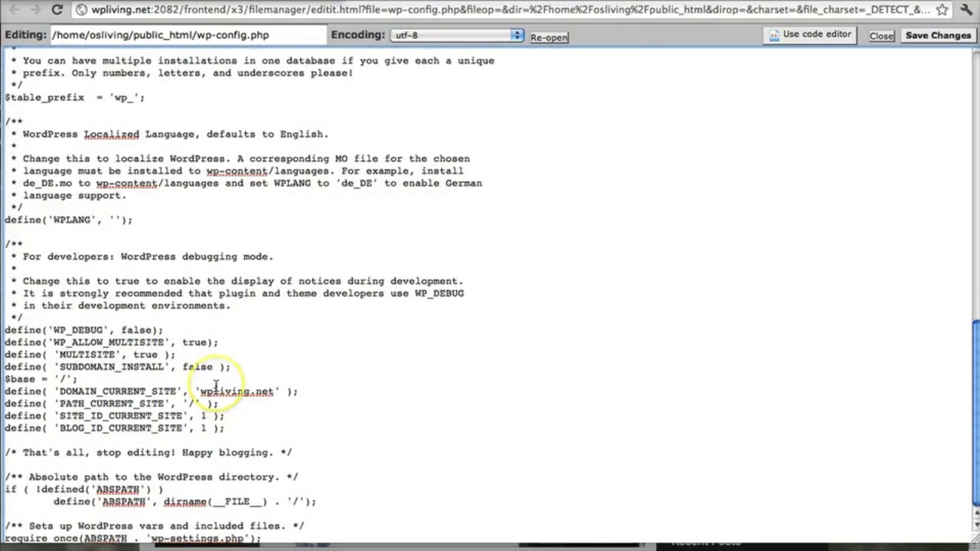
{"action": "left_click", "coordinate": [929, 35]}
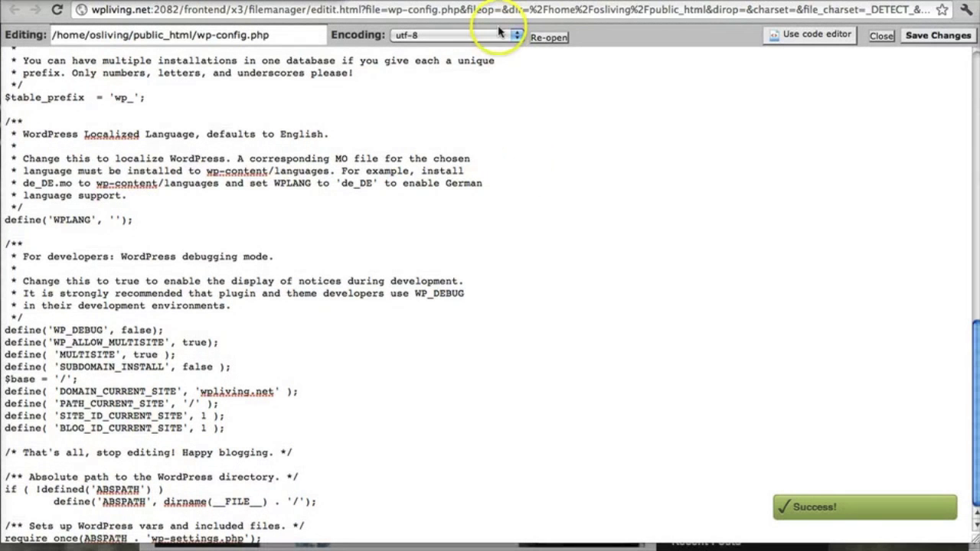
{"action": "left_click", "coordinate": [882, 36]}
{"action": "left_click", "coordinate": [363, 2]}
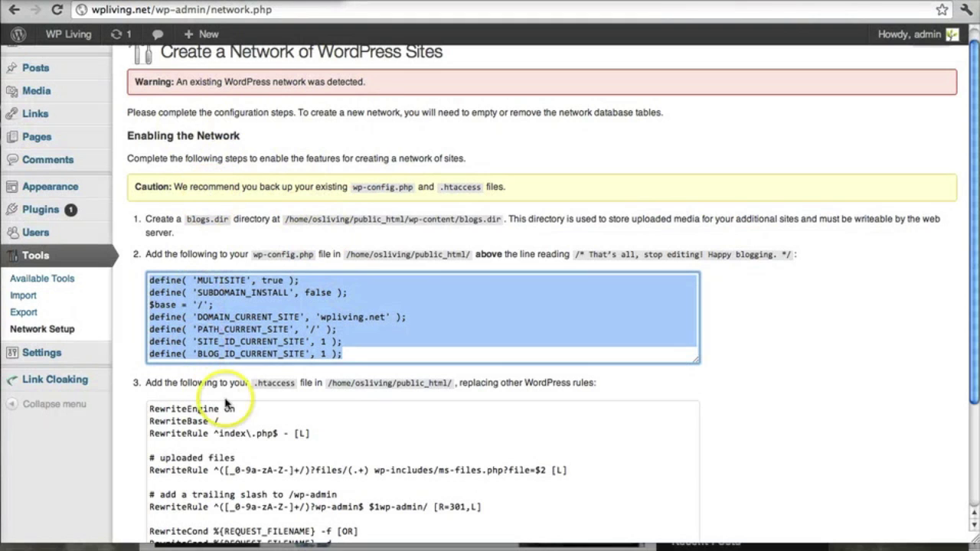
Copy the multisite .htaccess rewrite rules from step 3 of the Network Setup page.
{"action": "scroll", "coordinate": [179, 398], "scroll_direction": "down", "scroll_amount": 2}
{"action": "left_click", "coordinate": [180, 345]}
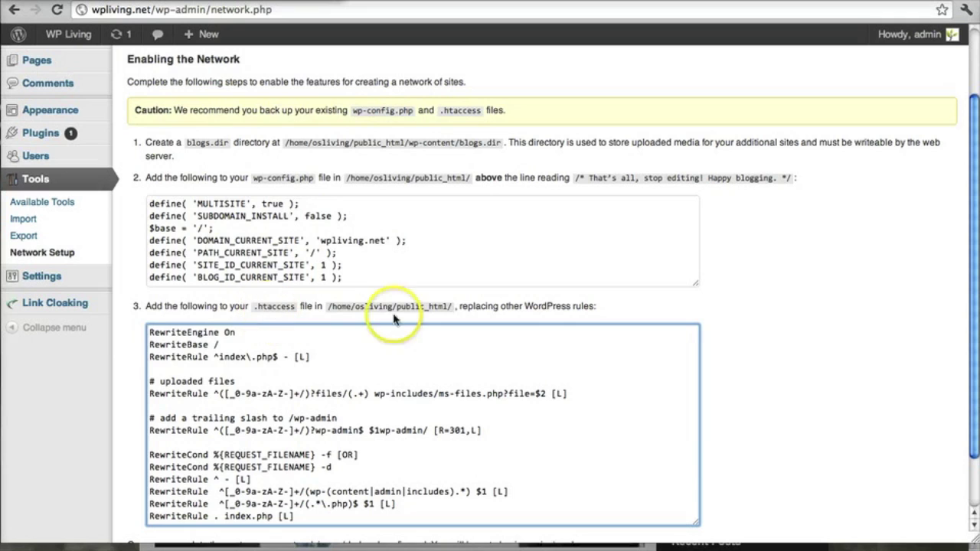
{"action": "left_click_drag", "start_coordinate": [149, 334], "coordinate": [398, 542]}
{"action": "right_click", "coordinate": [299, 469]}
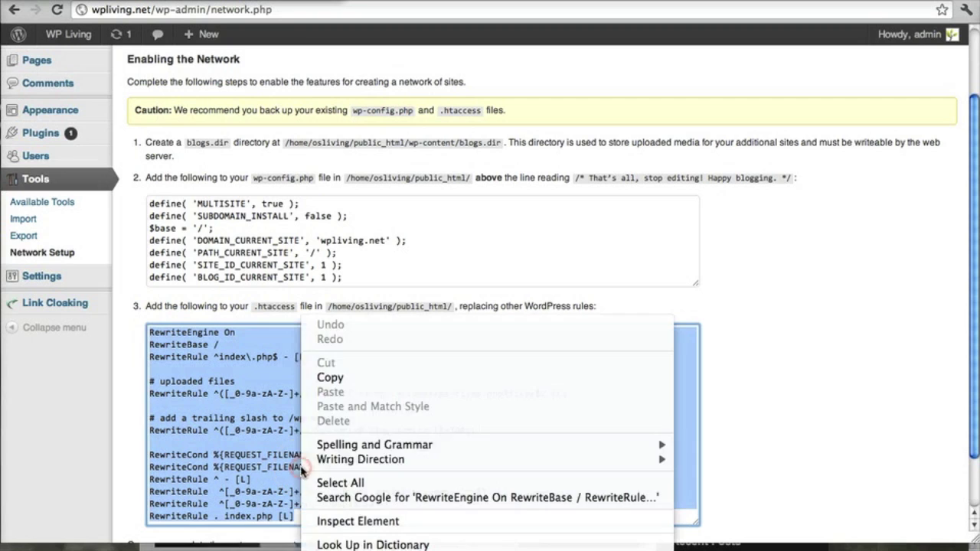
{"action": "left_click", "coordinate": [336, 376]}
{"action": "left_click", "coordinate": [283, 362]}
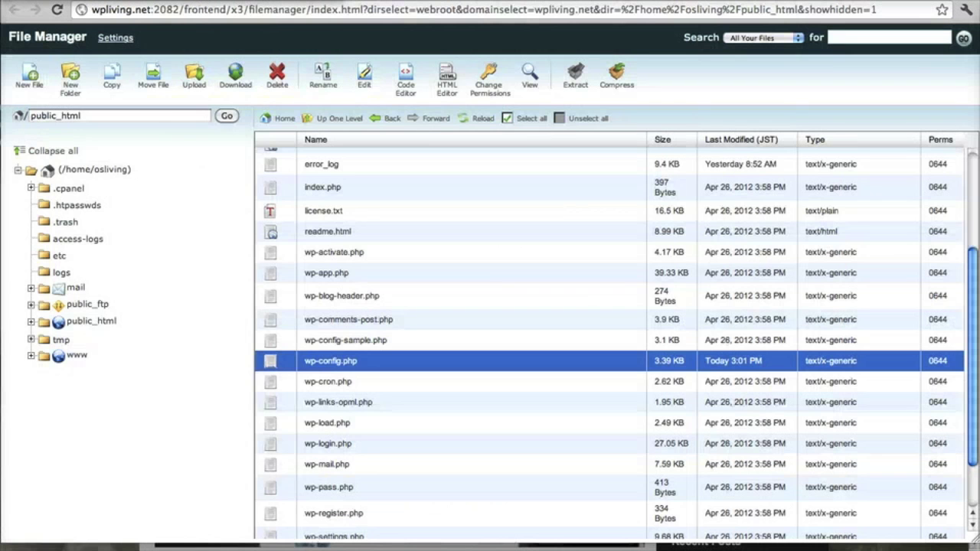
Select .htaccess at the top of public_html and download a backup copy of it.
{"action": "scroll", "coordinate": [256, 352], "scroll_direction": "up", "scroll_amount": 5}
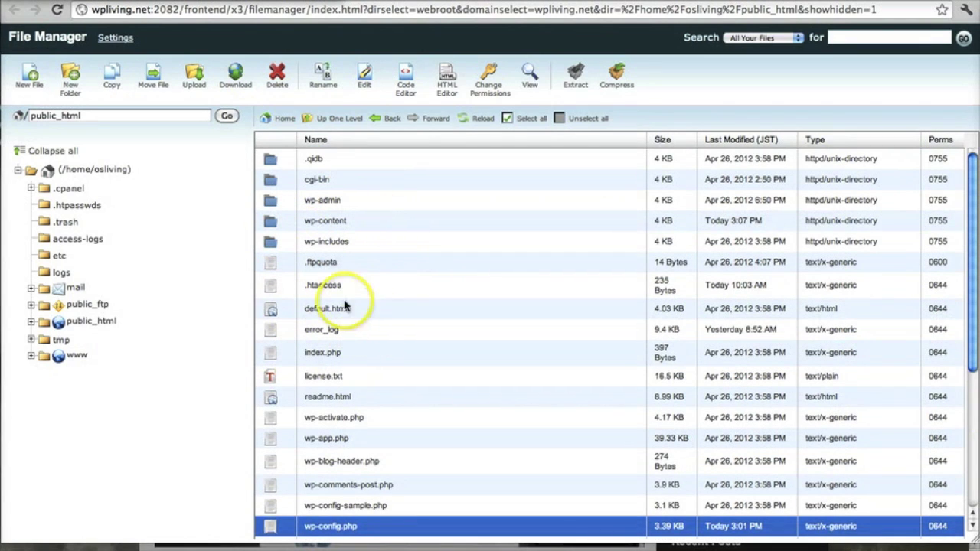
{"action": "left_click", "coordinate": [270, 287]}
{"action": "left_click", "coordinate": [328, 288]}
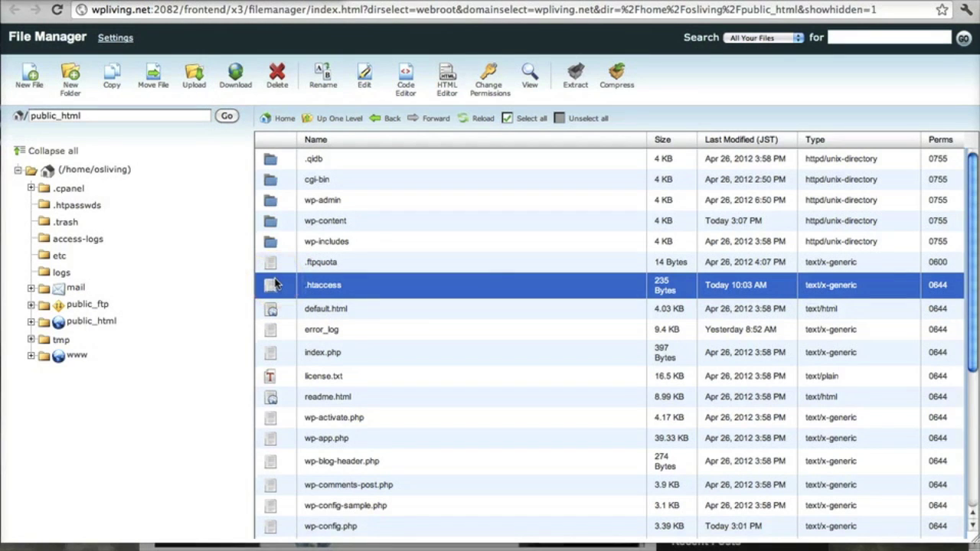
{"action": "left_click", "coordinate": [314, 296]}
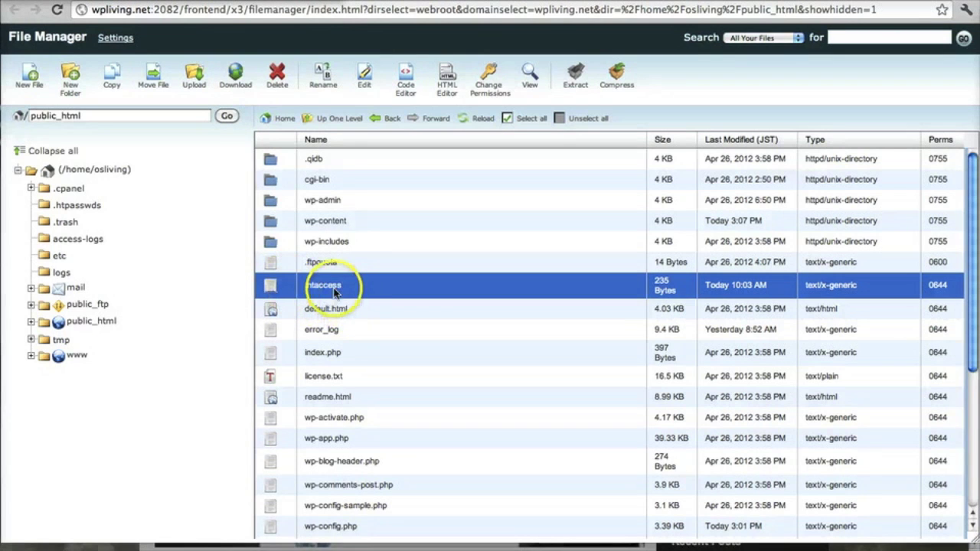
{"action": "left_click", "coordinate": [335, 291]}
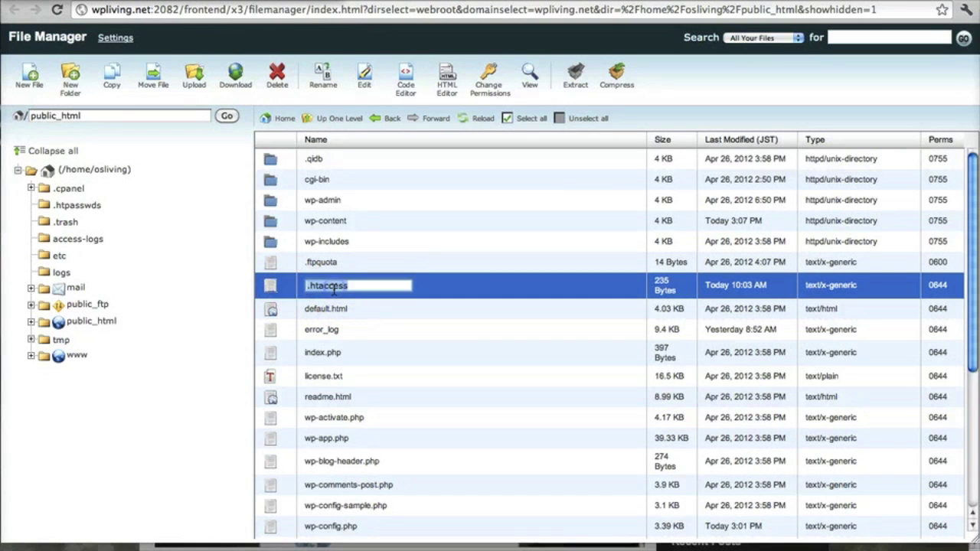
{"action": "left_click", "coordinate": [275, 285]}
{"action": "left_click", "coordinate": [268, 288]}
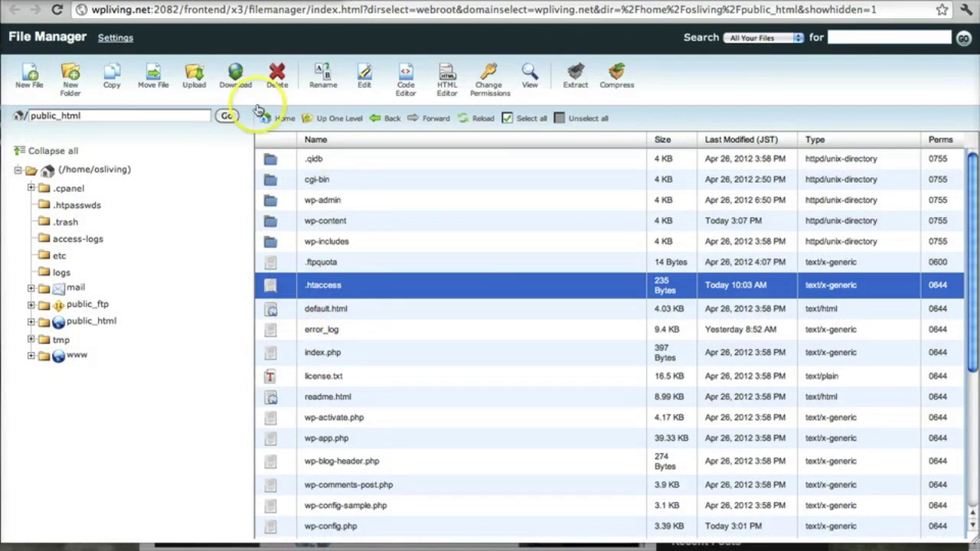
{"action": "double_click", "coordinate": [275, 286]}
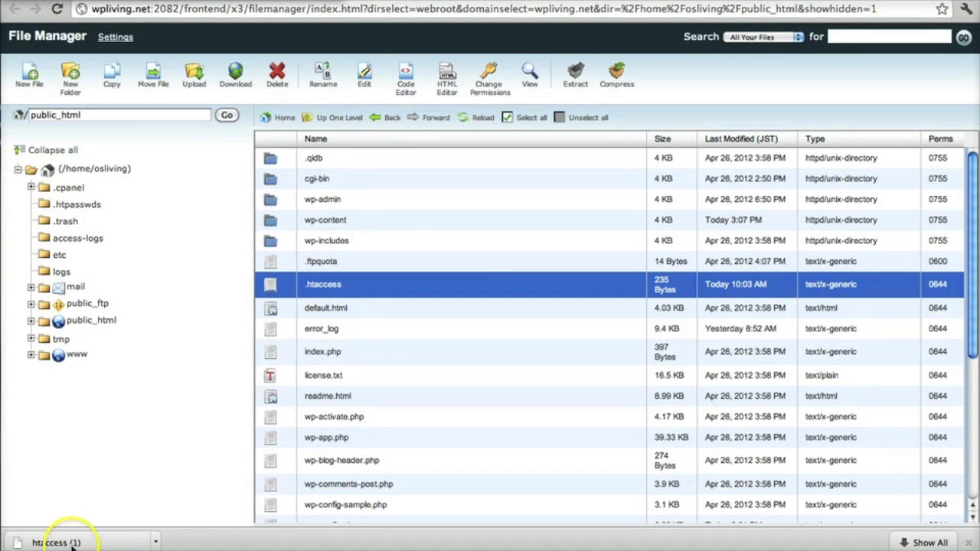
Open .htaccess in the editor and check the Network Setup note about replacing existing rules.
{"action": "left_click", "coordinate": [367, 86]}
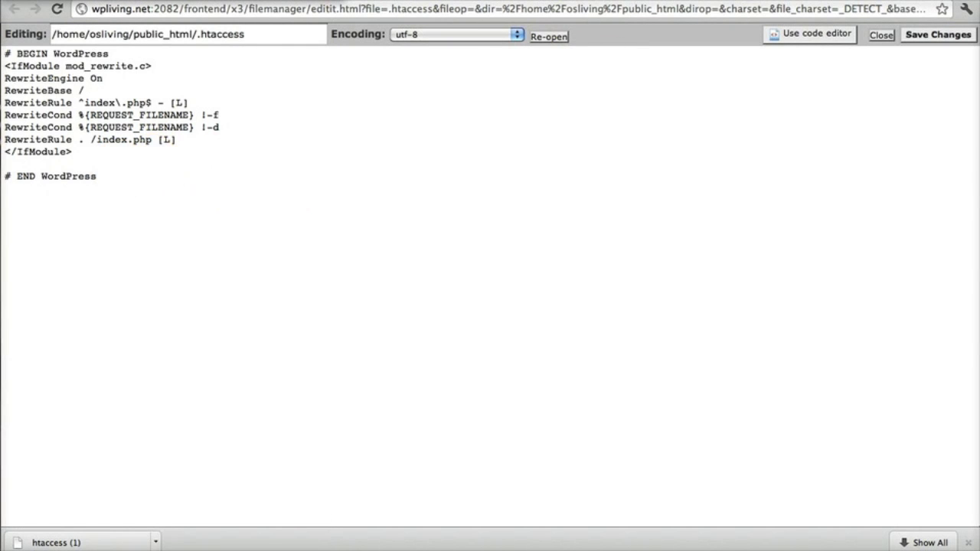
{"action": "left_click", "coordinate": [406, 1]}
{"action": "left_click_drag", "start_coordinate": [463, 306], "coordinate": [553, 305]}
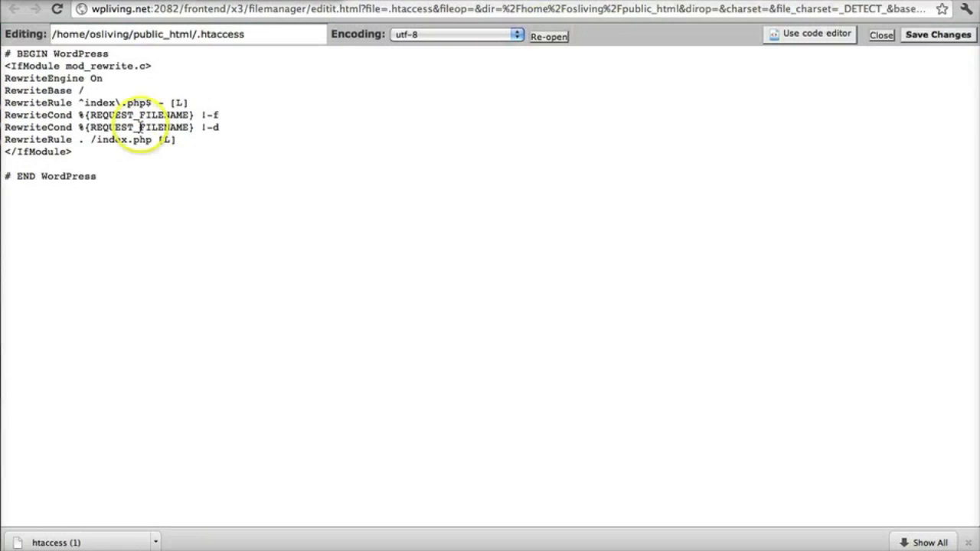
Replace the old IfModule rewrite block with the pasted multisite rules, compare them, and save.
{"action": "left_click_drag", "start_coordinate": [118, 186], "coordinate": [112, 155]}
{"action": "left_click", "coordinate": [23, 78]}
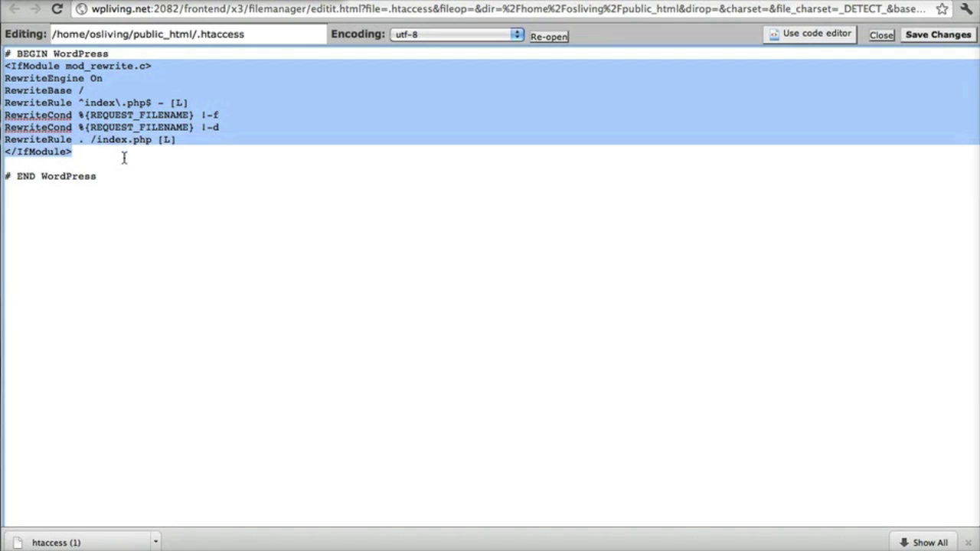
{"action": "key", "text": "Delete"}
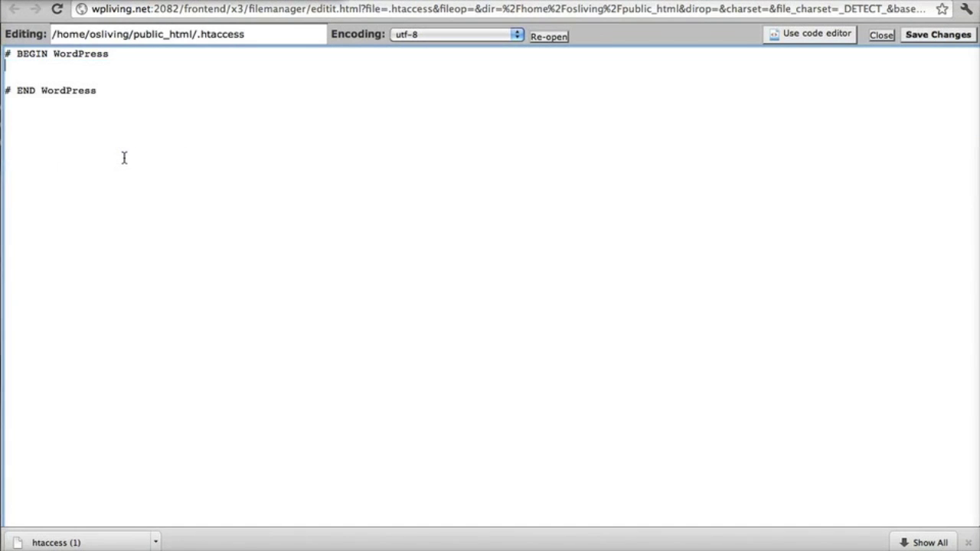
{"action": "key", "text": "super+v"}
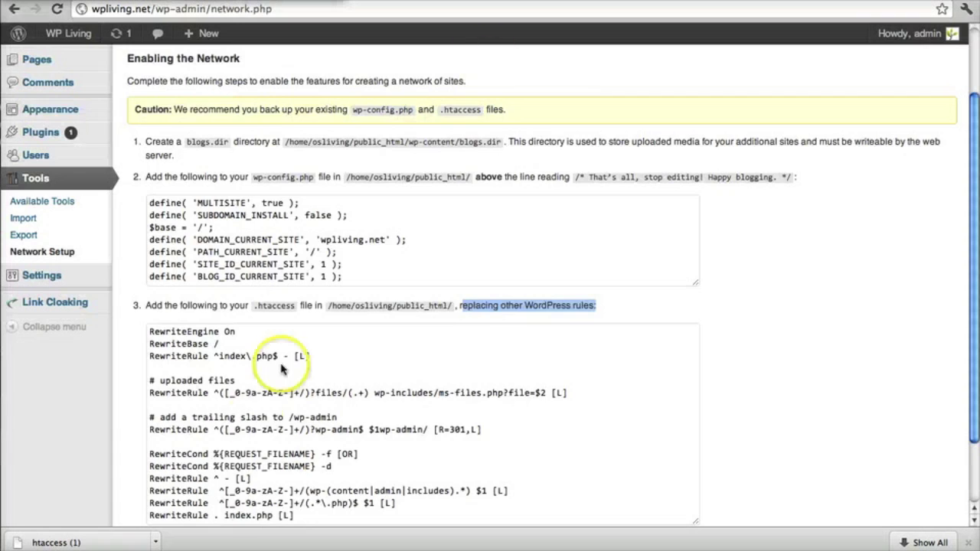
{"action": "scroll", "coordinate": [282, 369], "scroll_direction": "down", "scroll_amount": 2}
{"action": "left_click", "coordinate": [189, 302]}
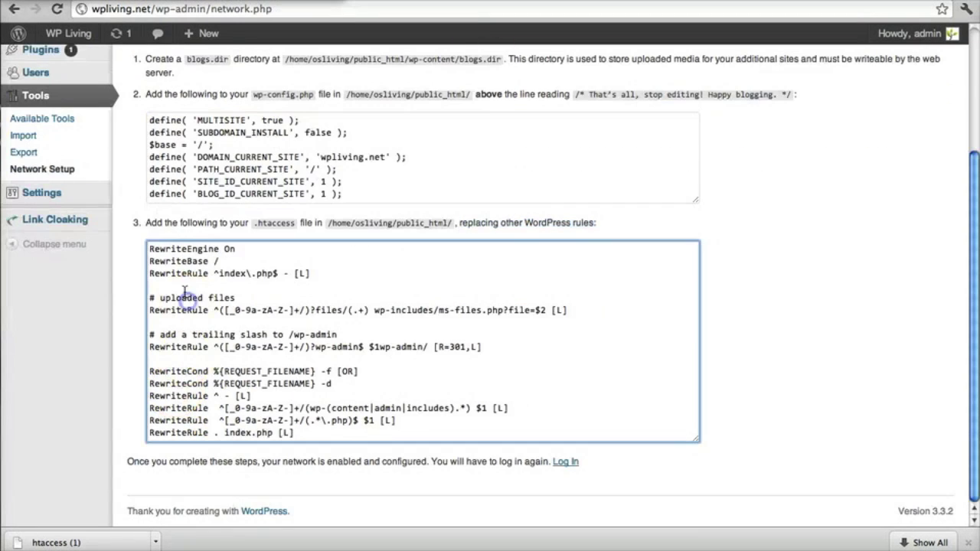
{"action": "key", "text": "super+a"}
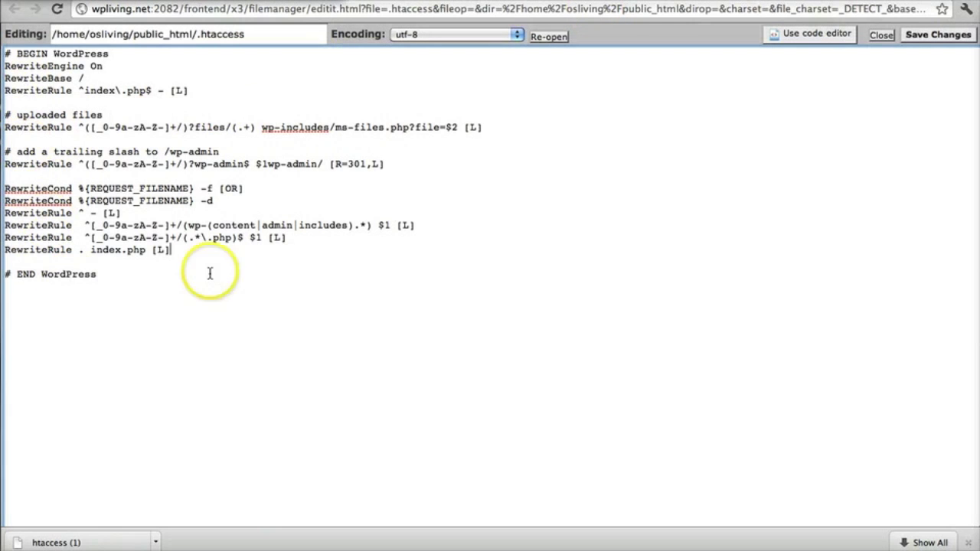
{"action": "left_click", "coordinate": [939, 34]}
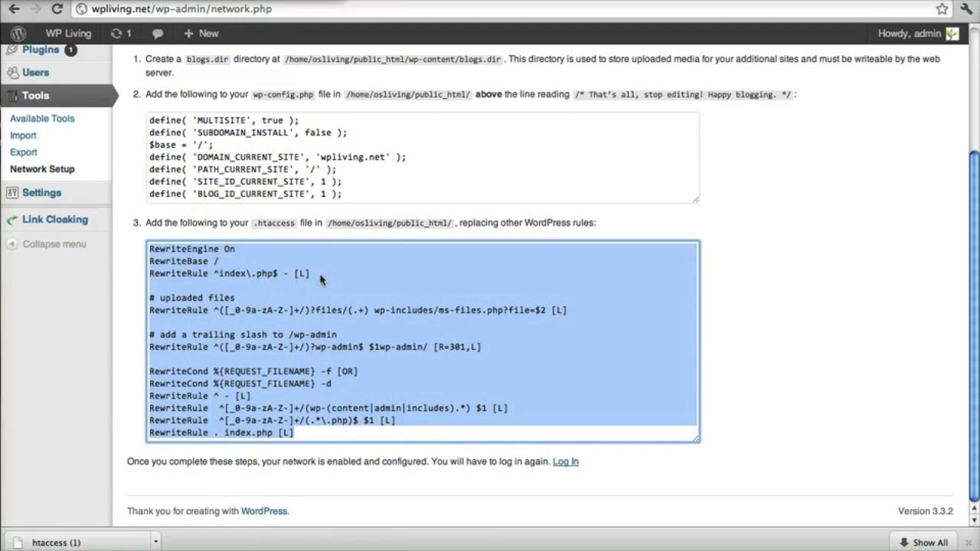
{"action": "scroll", "coordinate": [282, 221], "scroll_direction": "up", "scroll_amount": 2}
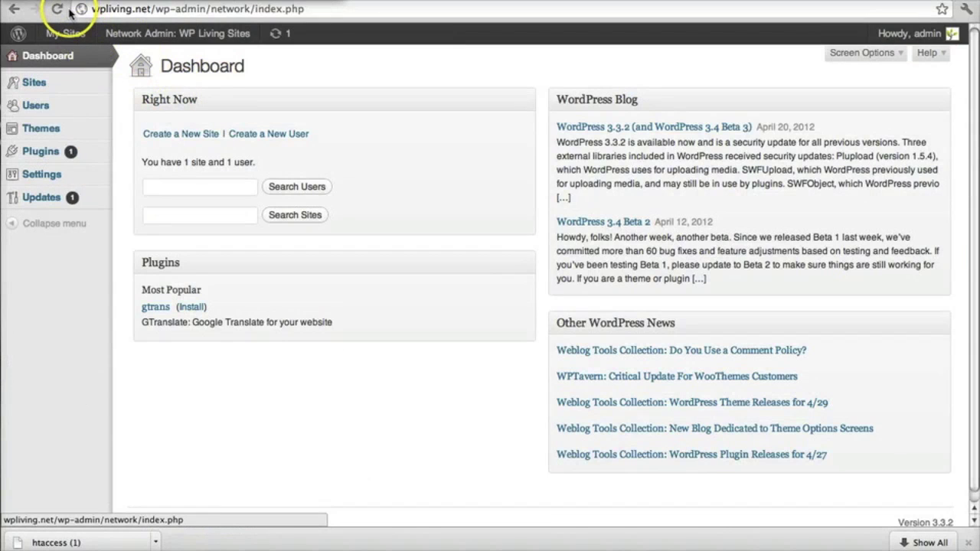
Reload into the Network Admin dashboard and go to Settings > Network Settings.
{"action": "left_click", "coordinate": [63, 11]}
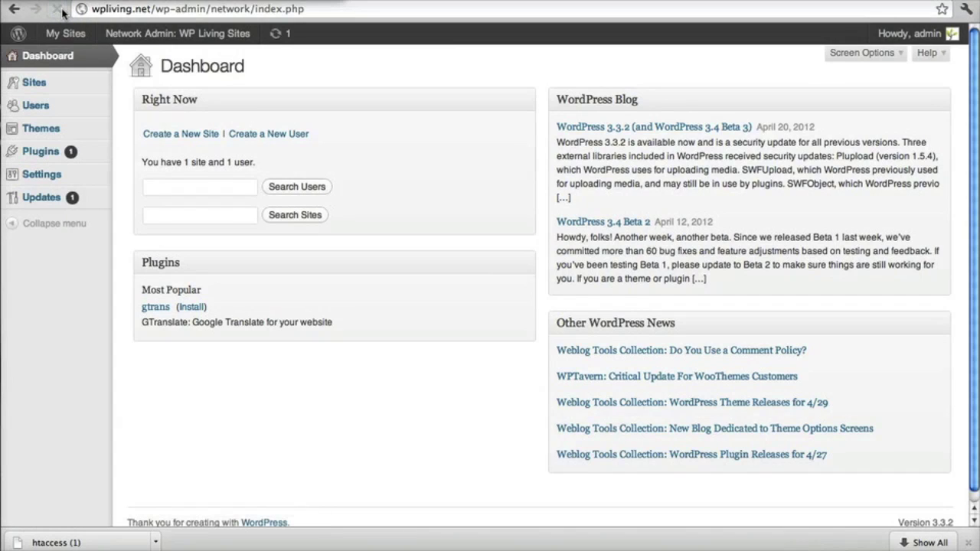
{"action": "mouse_move", "coordinate": [79, 183]}
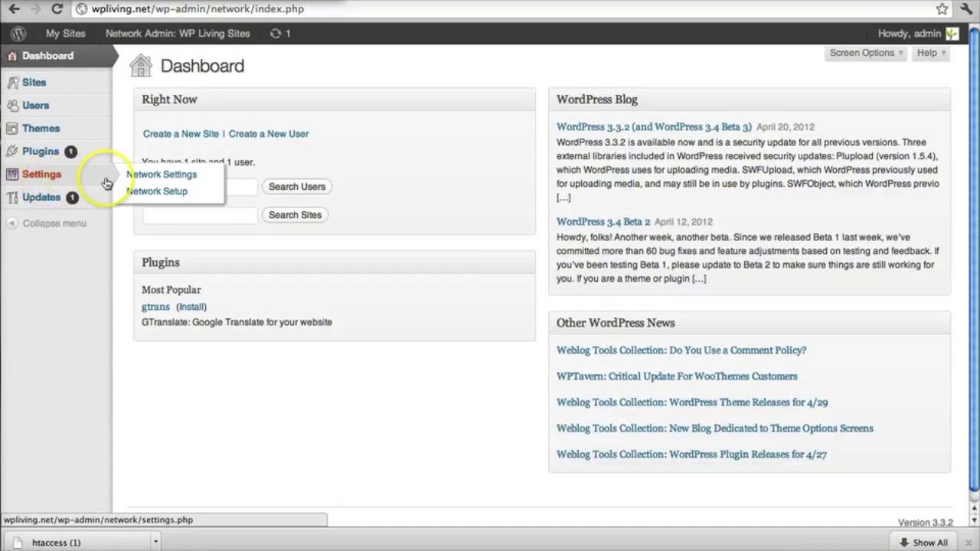
{"action": "left_click", "coordinate": [152, 193]}
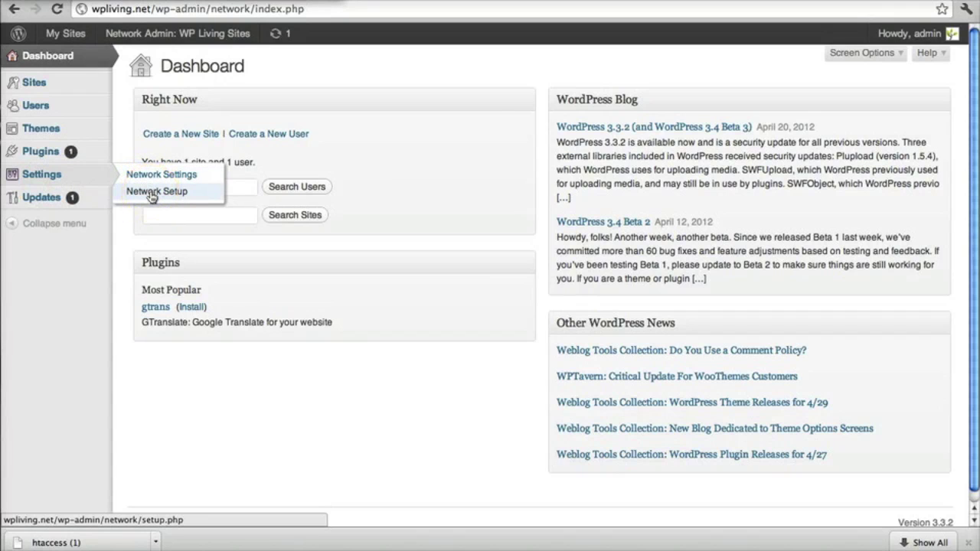
{"action": "left_click", "coordinate": [157, 175]}
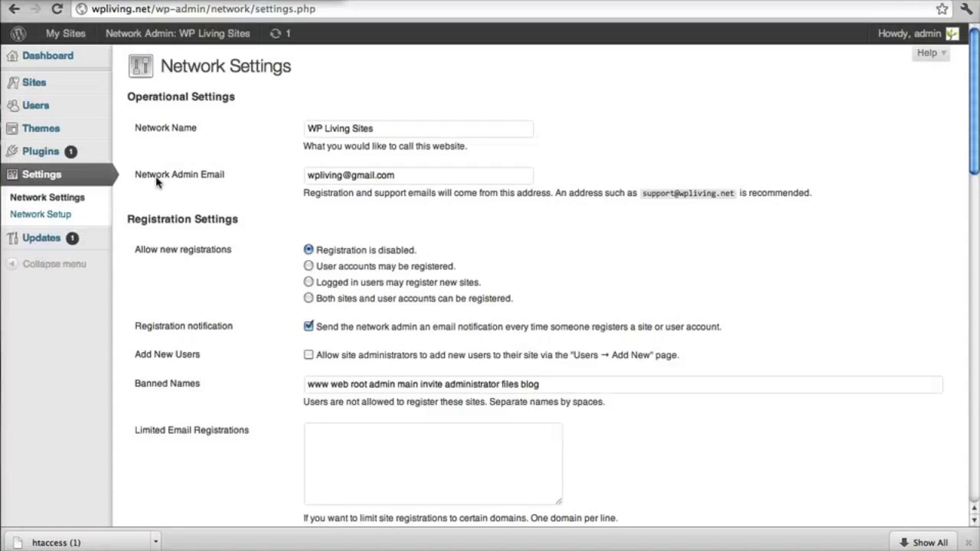
{"action": "left_click", "coordinate": [59, 215]}
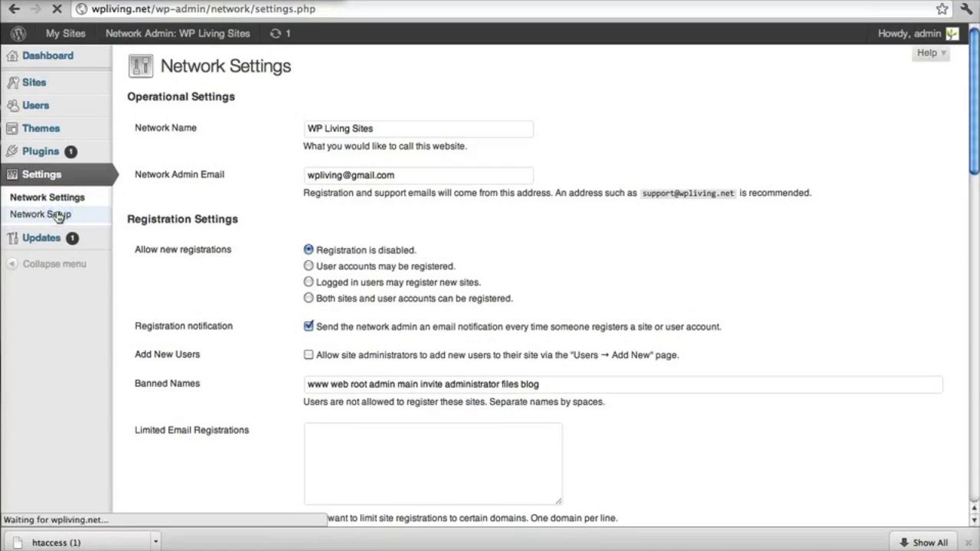
{"action": "left_click", "coordinate": [54, 197]}
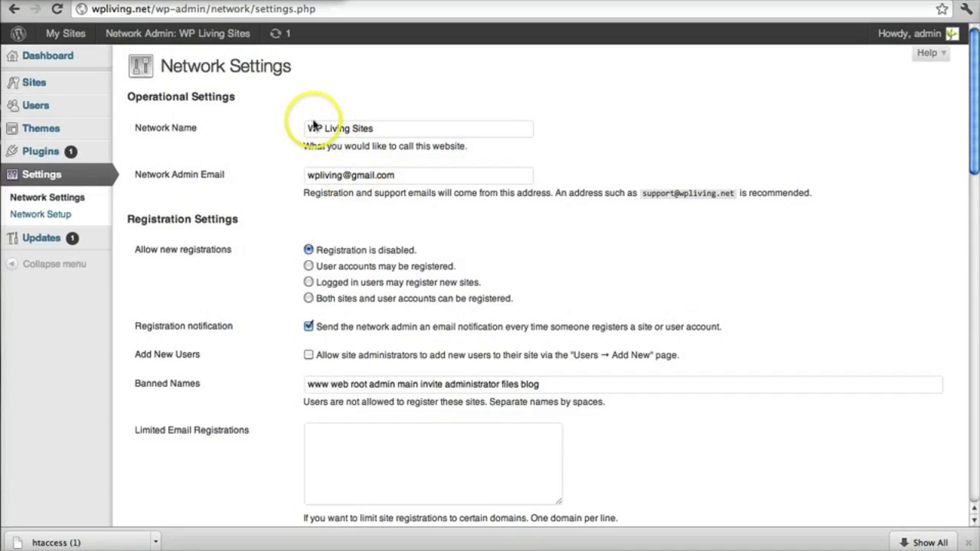
{"action": "left_click_drag", "start_coordinate": [313, 128], "coordinate": [393, 132]}
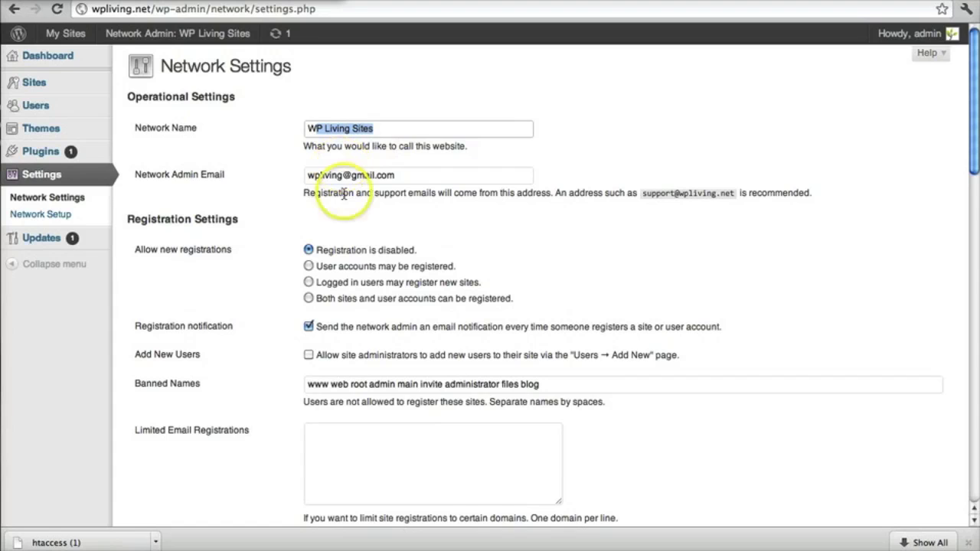
{"action": "left_click_drag", "start_coordinate": [313, 174], "coordinate": [402, 175]}
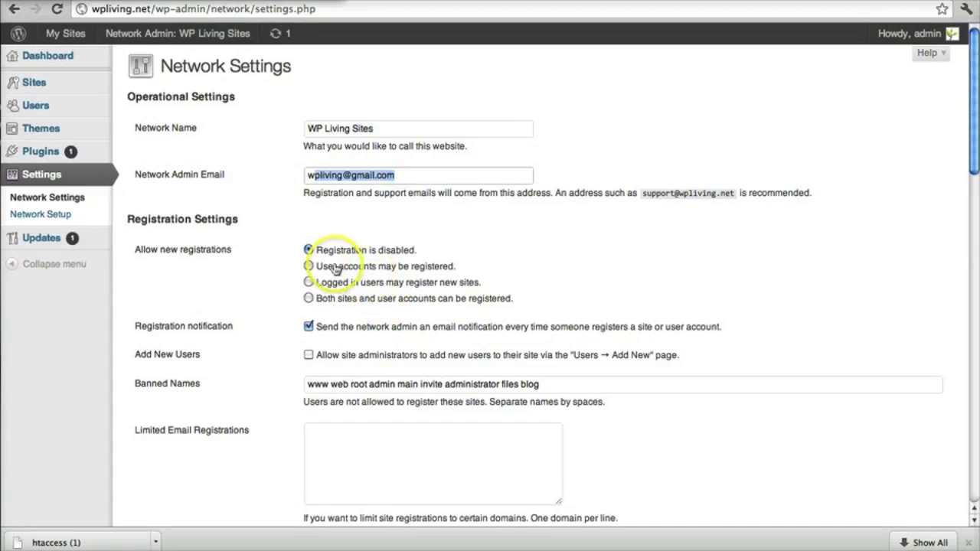
{"action": "scroll", "coordinate": [228, 239], "scroll_direction": "down", "scroll_amount": 3}
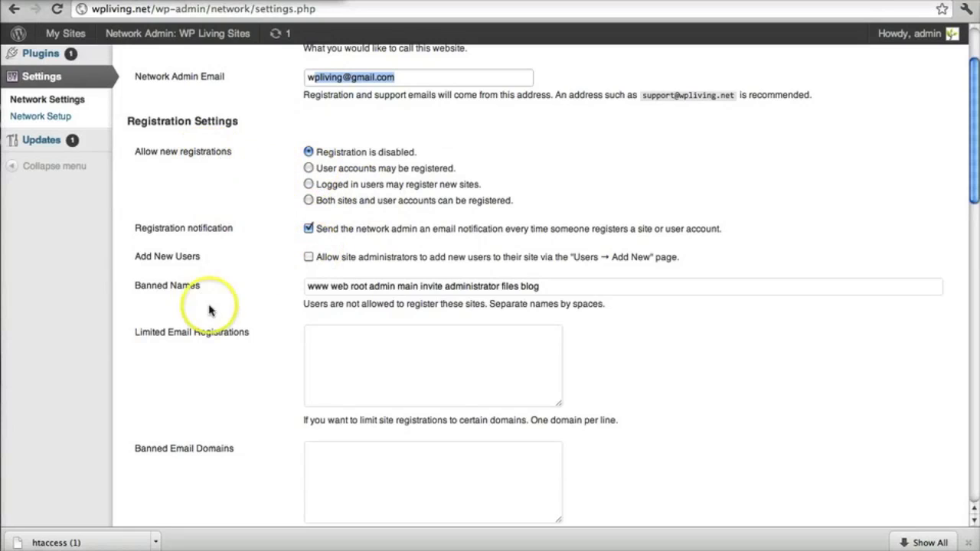
{"action": "scroll", "coordinate": [222, 306], "scroll_direction": "down", "scroll_amount": 20}
{"action": "scroll", "coordinate": [317, 204], "scroll_direction": "down", "scroll_amount": 5}
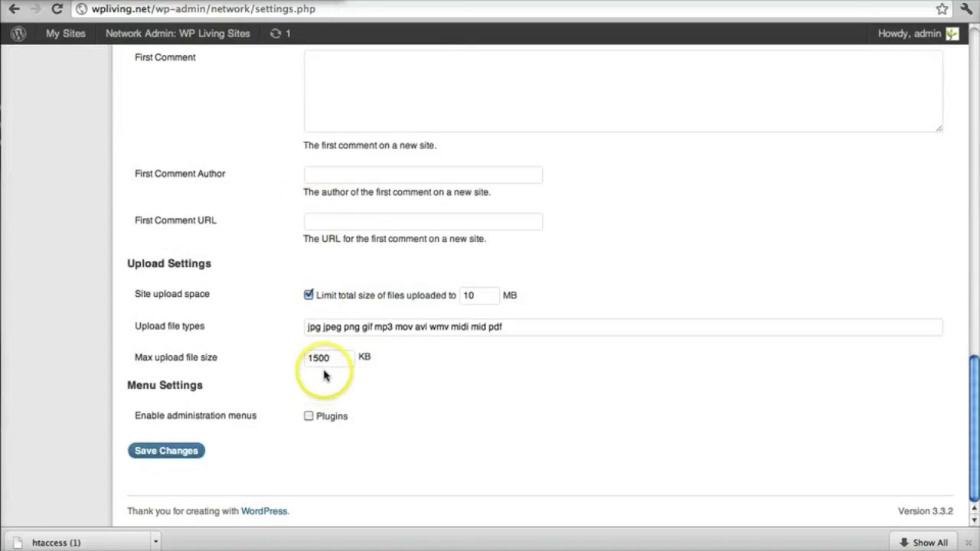
{"action": "left_click_drag", "start_coordinate": [153, 267], "coordinate": [232, 268]}
{"action": "left_click", "coordinate": [163, 263]}
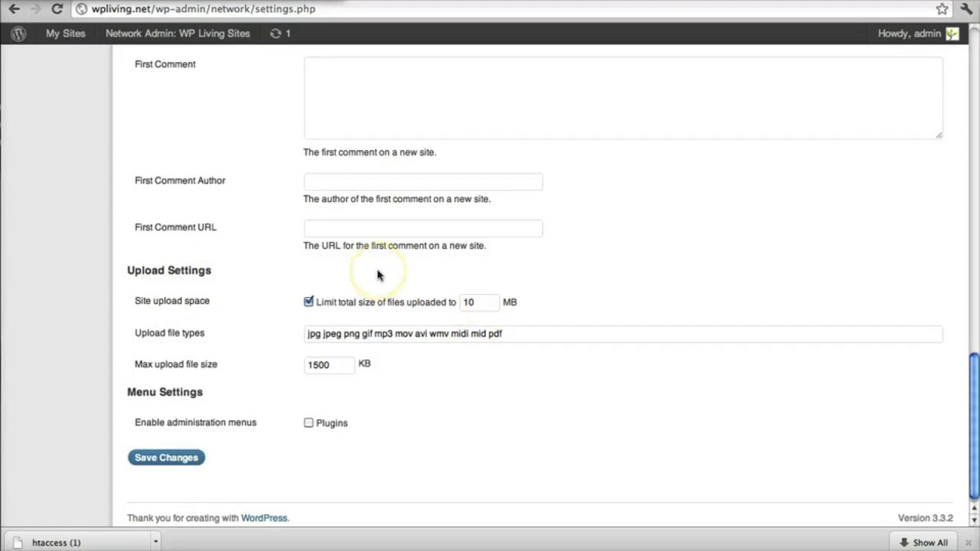
{"action": "scroll", "coordinate": [378, 275], "scroll_direction": "up", "scroll_amount": 15}
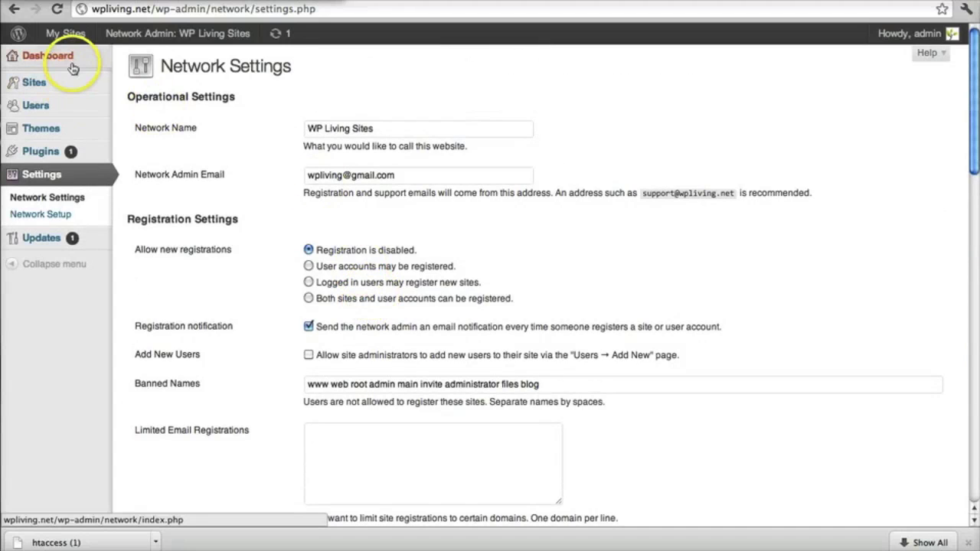
Reach the Network Admin Dashboard via My Sites > Network Admin in the admin bar.
{"action": "left_click", "coordinate": [66, 61]}
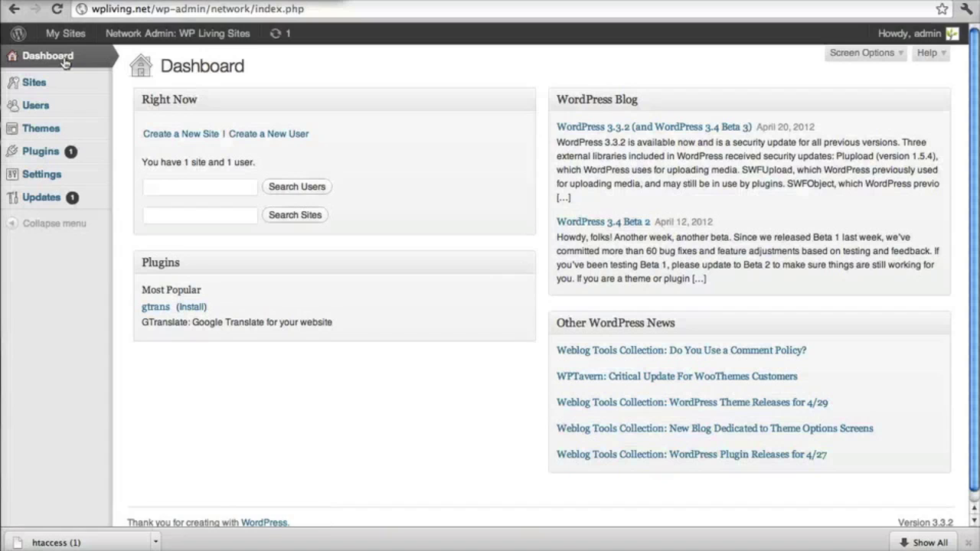
{"action": "mouse_move", "coordinate": [64, 37]}
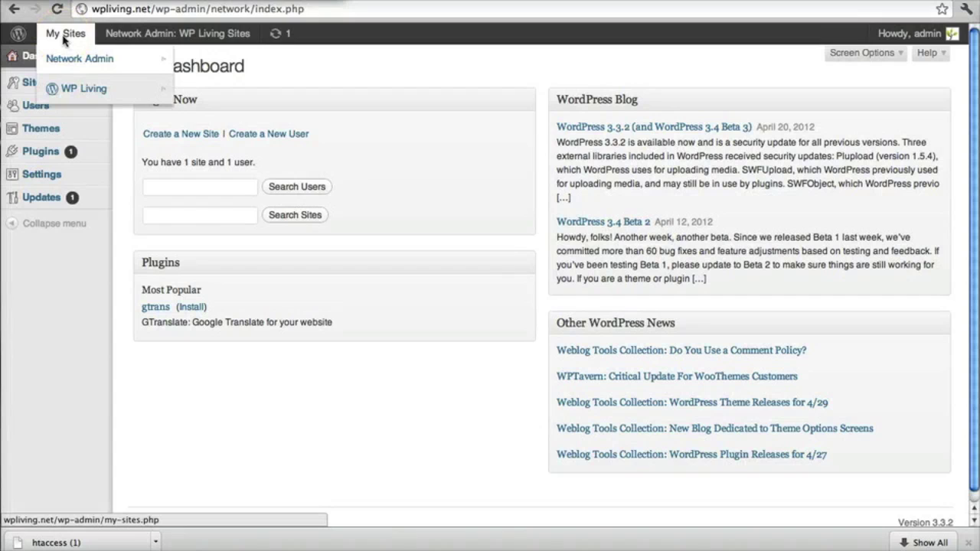
{"action": "mouse_move", "coordinate": [73, 93]}
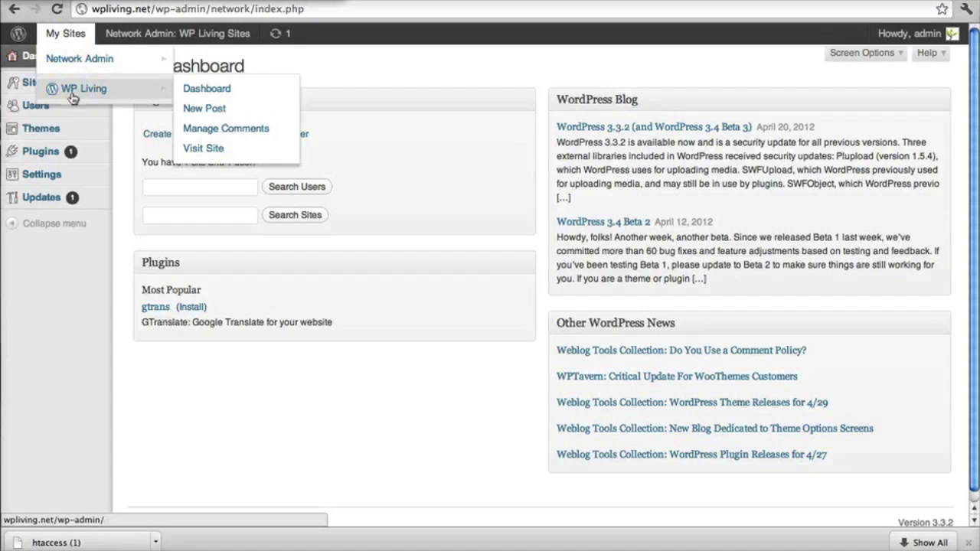
{"action": "left_click", "coordinate": [84, 92]}
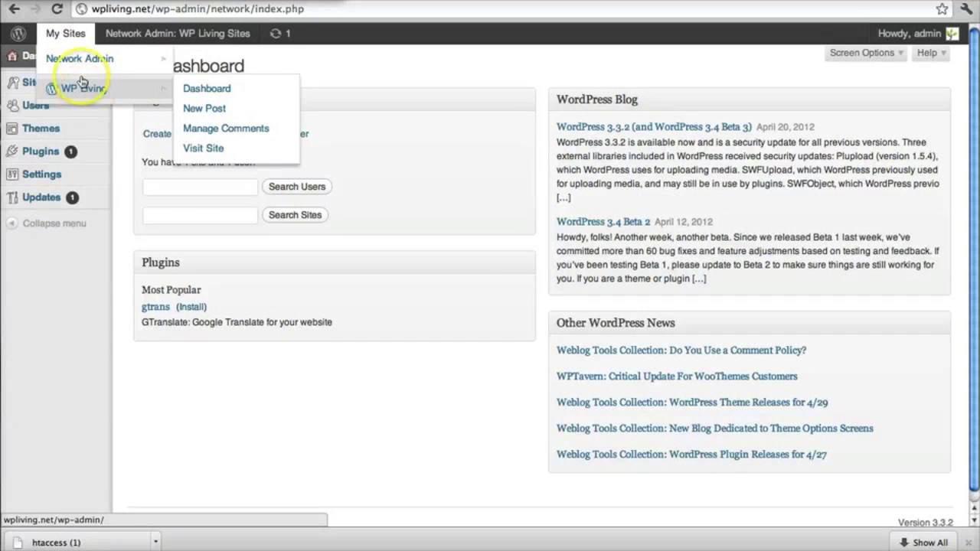
{"action": "mouse_move", "coordinate": [77, 68]}
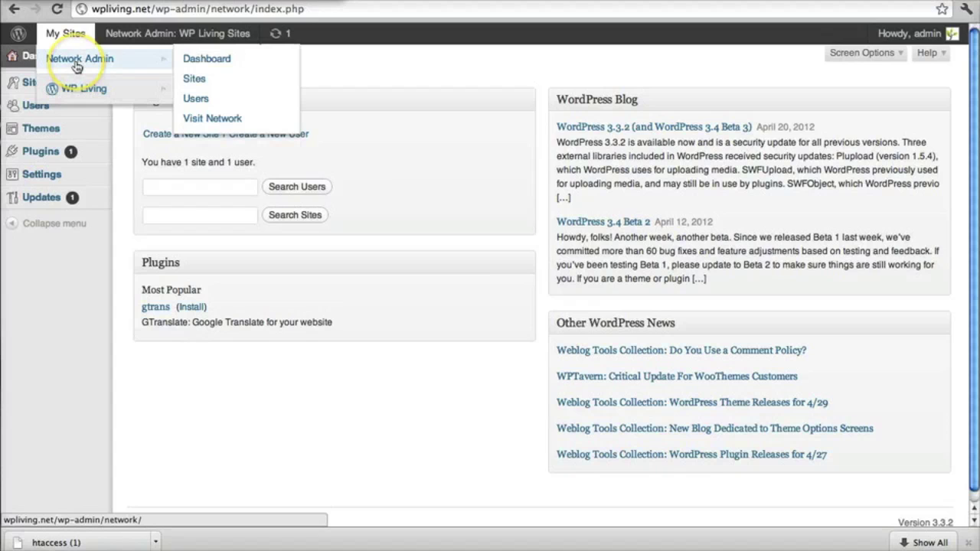
{"action": "left_click", "coordinate": [77, 64]}
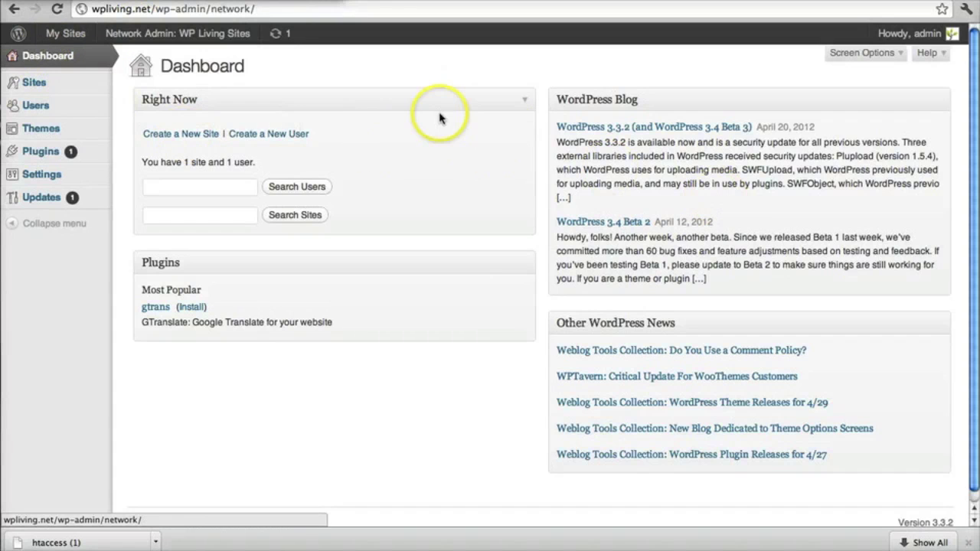
{"action": "mouse_move", "coordinate": [49, 82]}
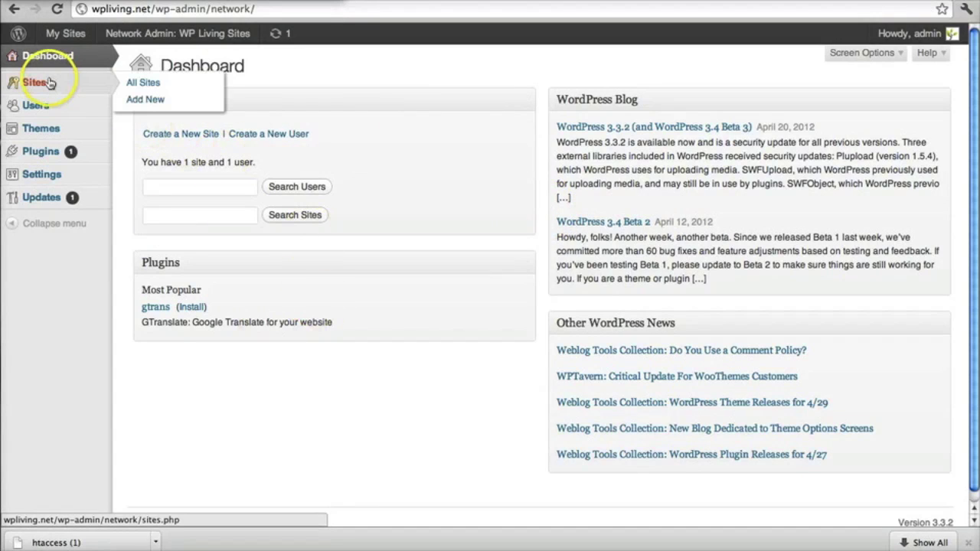
Start a new site under Sites > Add New, entering 'test' after the wpliving.net/ address prefix.
{"action": "left_click", "coordinate": [149, 100]}
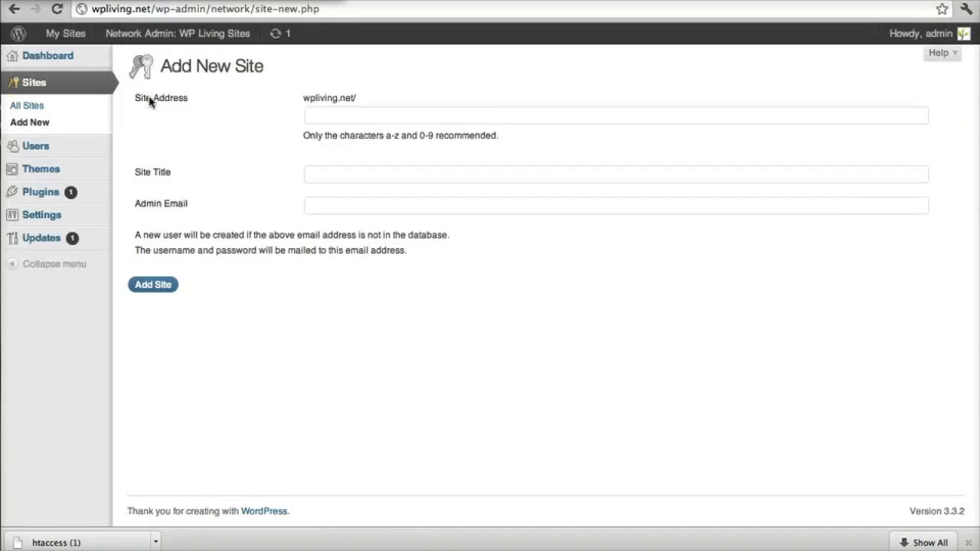
{"action": "left_click_drag", "start_coordinate": [309, 98], "coordinate": [351, 101]}
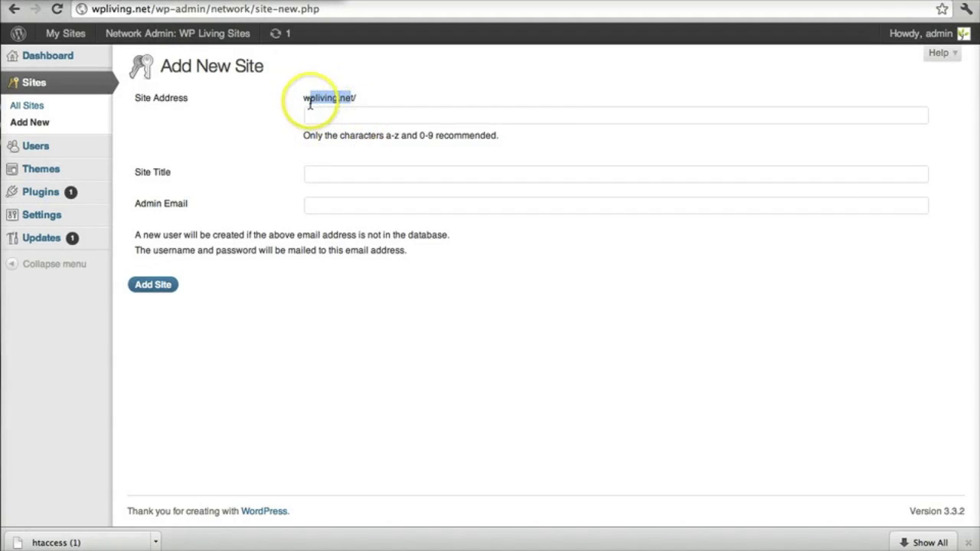
{"action": "left_click_drag", "start_coordinate": [326, 97], "coordinate": [361, 95]}
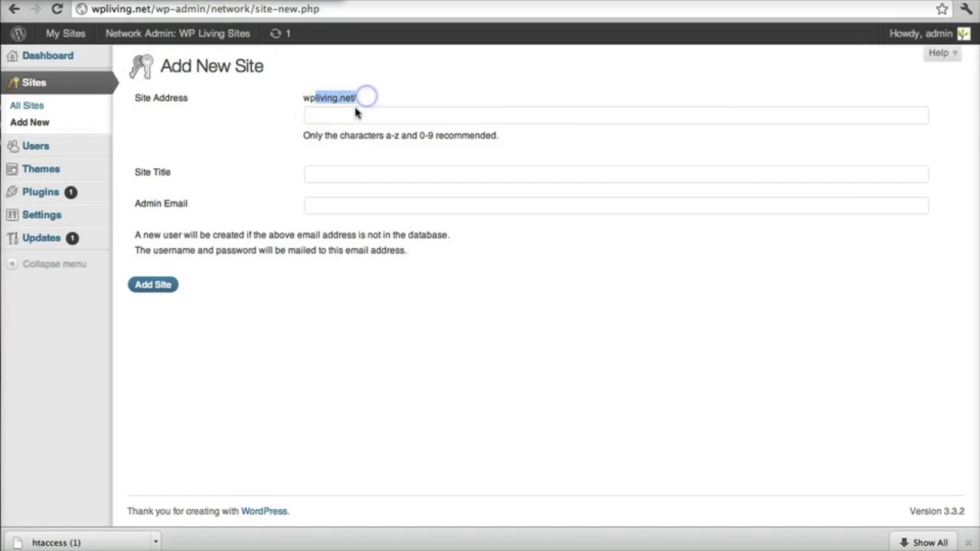
{"action": "left_click", "coordinate": [344, 114]}
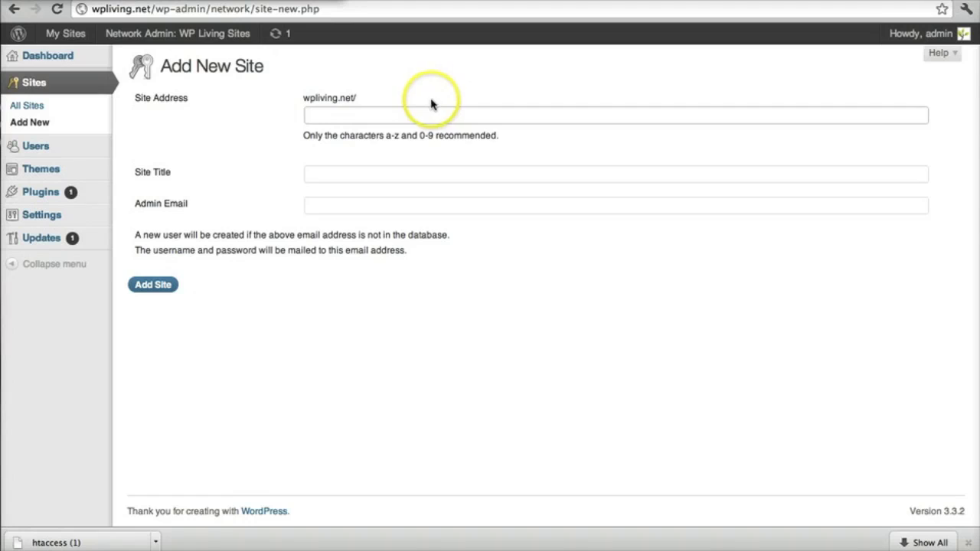
{"action": "left_click", "coordinate": [366, 178]}
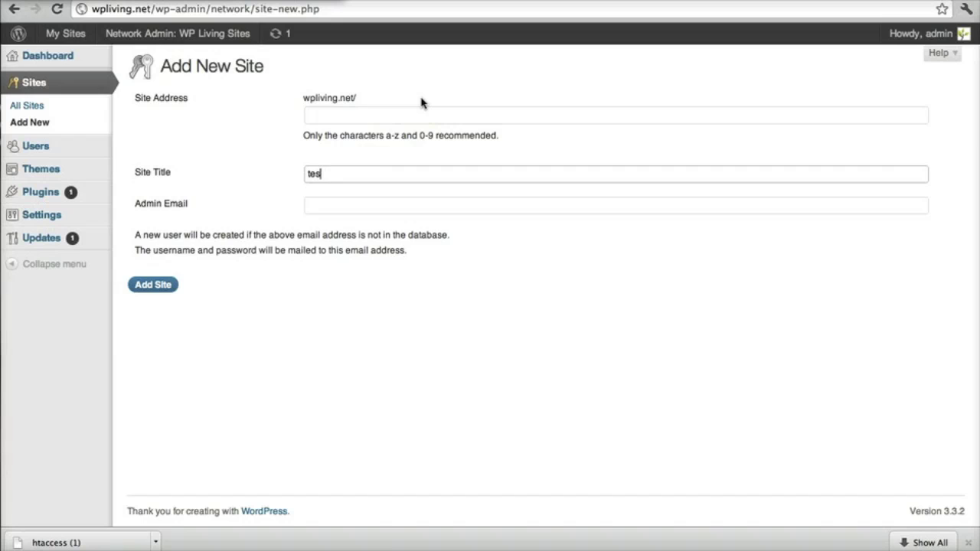
{"action": "key", "text": "Tab"}
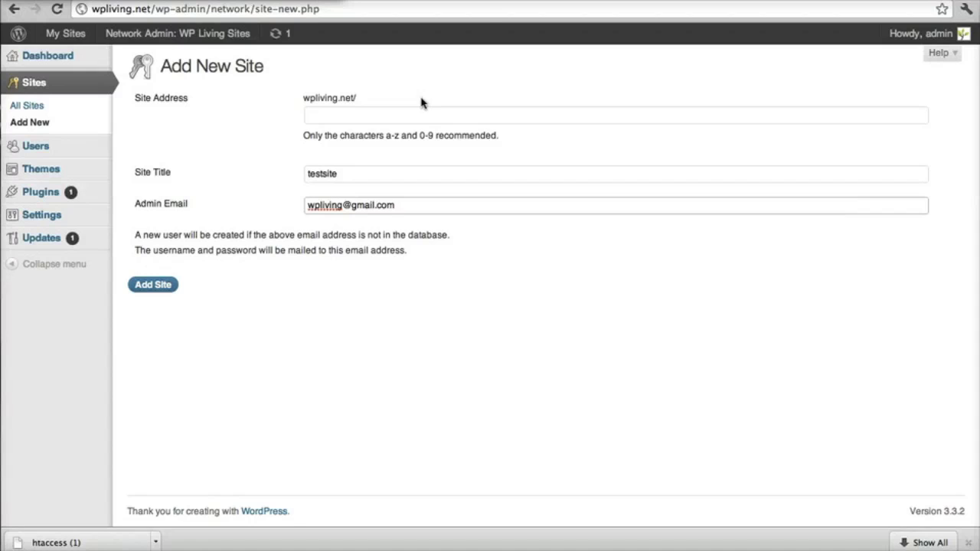
{"action": "left_click", "coordinate": [339, 115]}
{"action": "left_click", "coordinate": [405, 109]}
{"action": "type", "text": "test"}
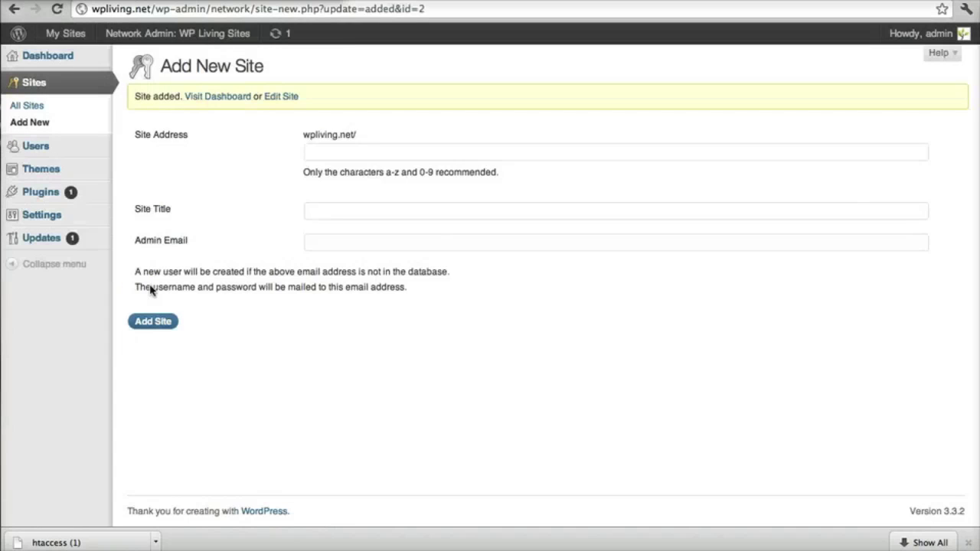
Open testsite's own dashboard from My Sites and browse its sidebar menus.
{"action": "mouse_move", "coordinate": [69, 38]}
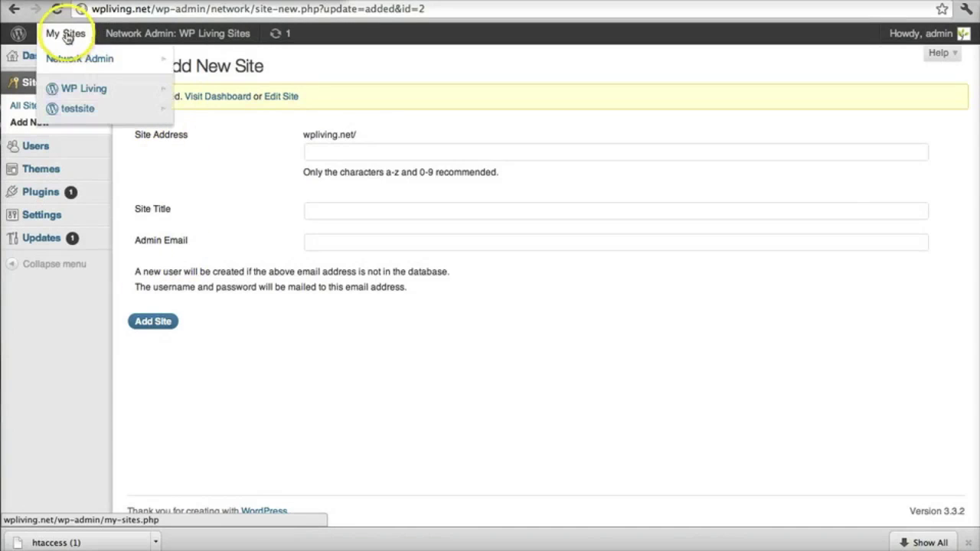
{"action": "mouse_move", "coordinate": [69, 109]}
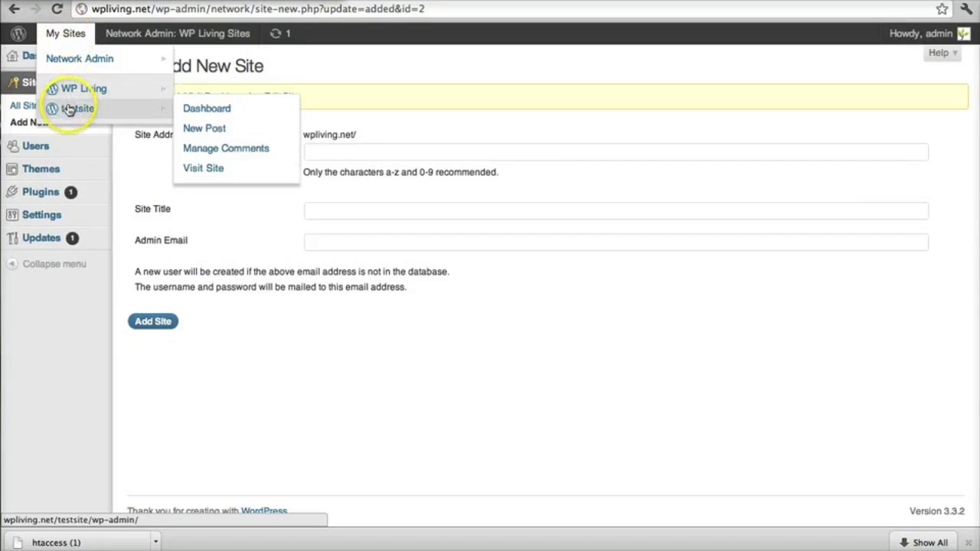
{"action": "left_click", "coordinate": [211, 111]}
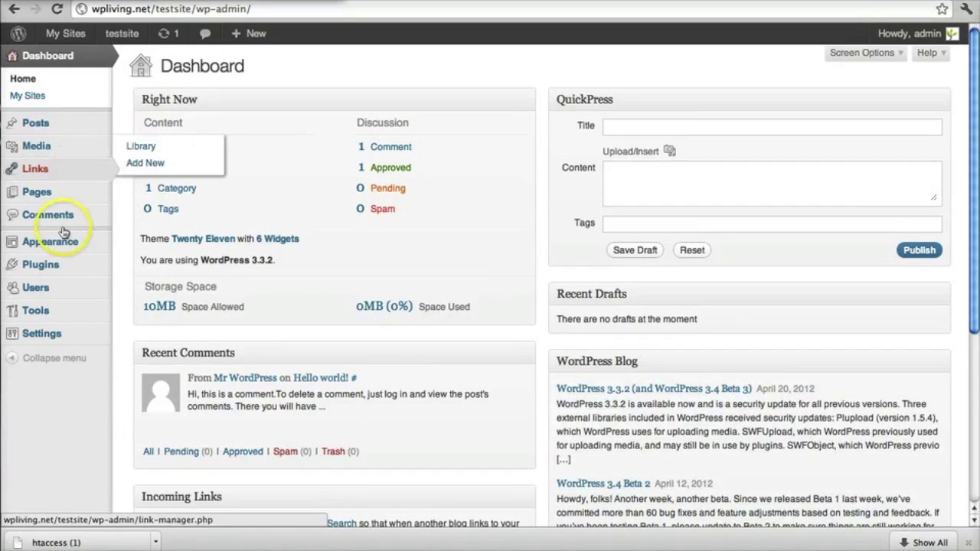
{"action": "mouse_move", "coordinate": [60, 247]}
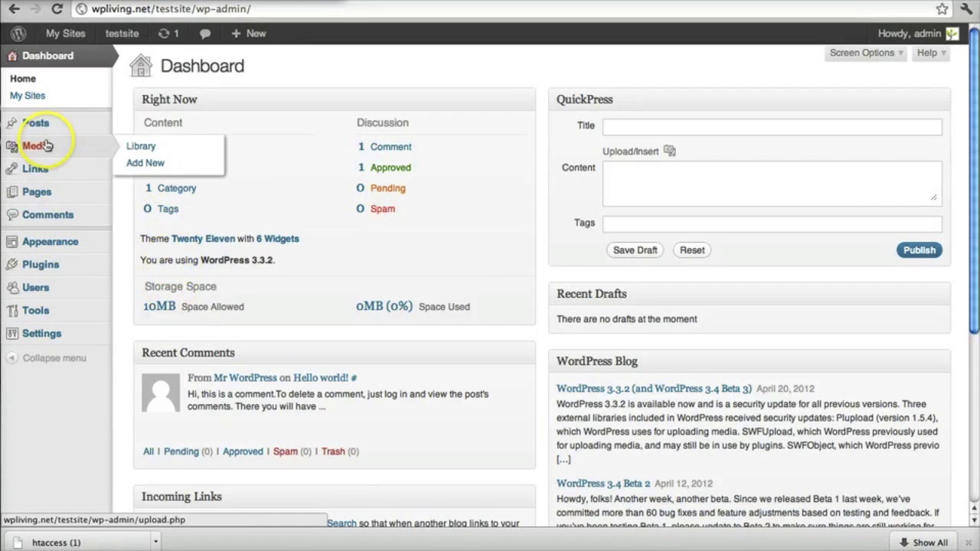
{"action": "mouse_move", "coordinate": [40, 131]}
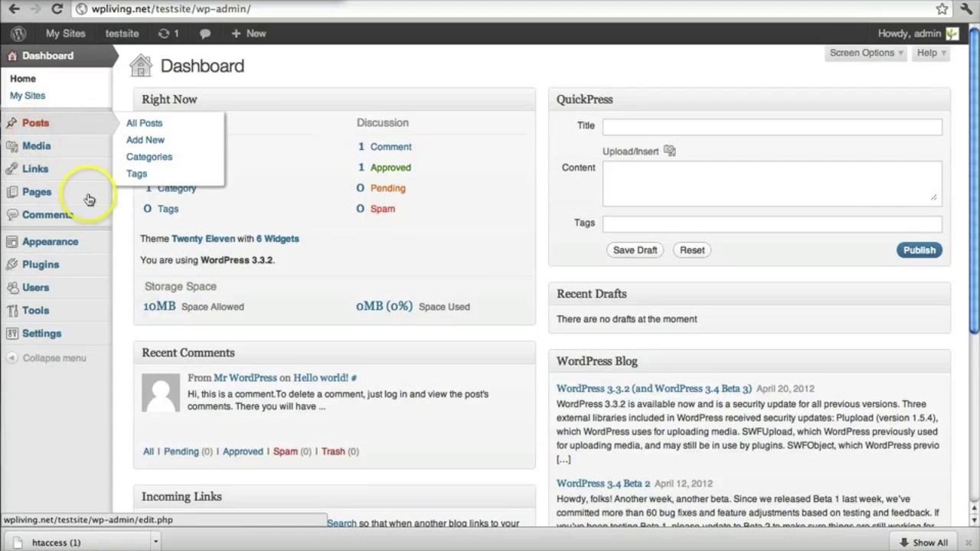
{"action": "mouse_move", "coordinate": [32, 157]}
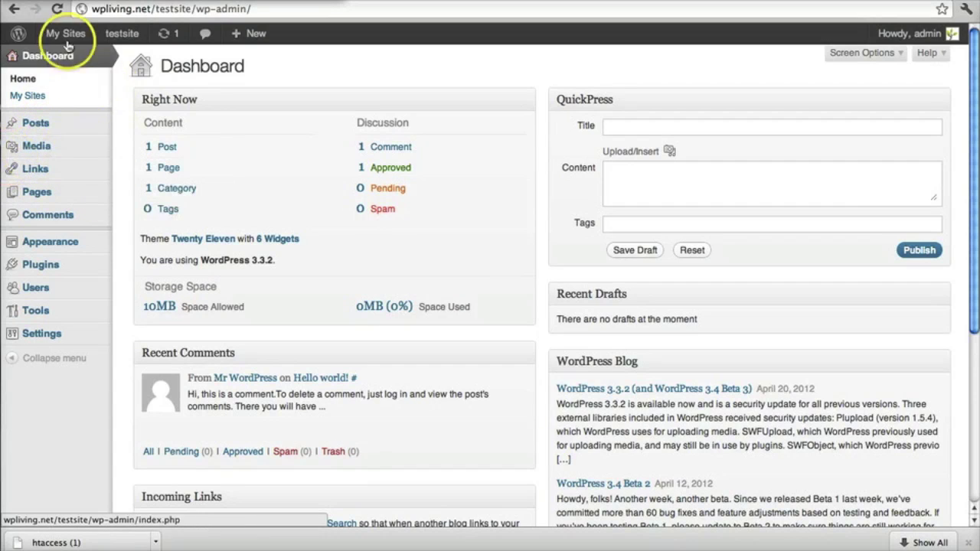
{"action": "mouse_move", "coordinate": [66, 42]}
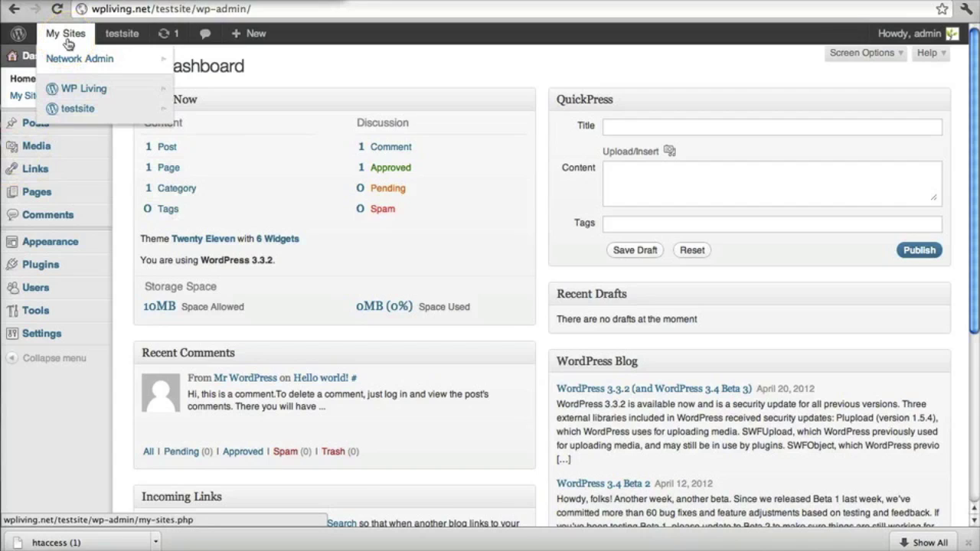
{"action": "mouse_move", "coordinate": [70, 61]}
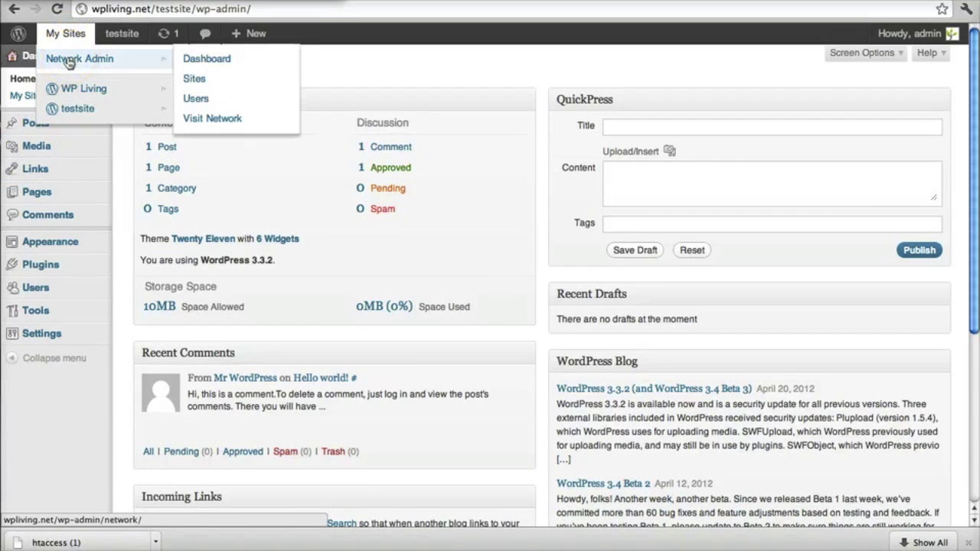
Return to the Network Admin Dashboard and confirm testsite appears under My Sites.
{"action": "left_click", "coordinate": [215, 62]}
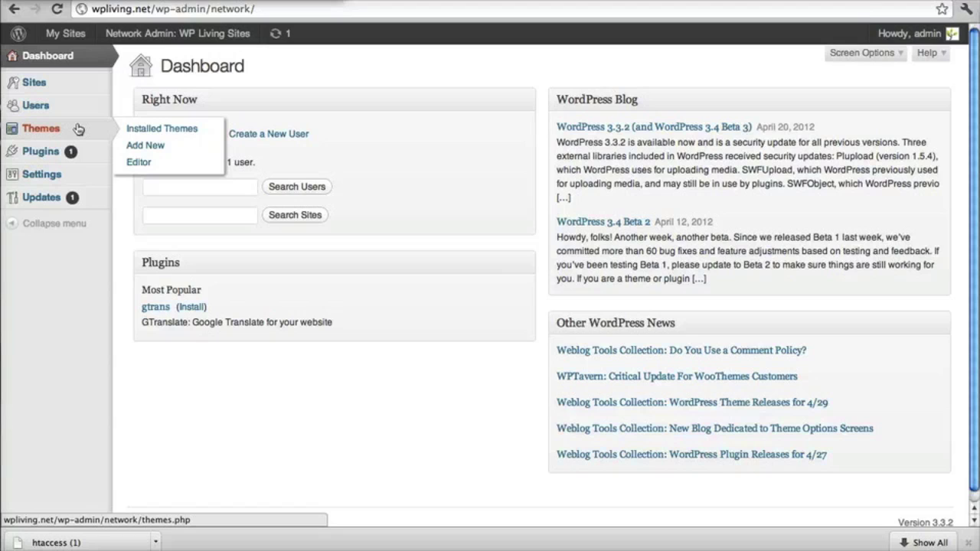
{"action": "left_click", "coordinate": [67, 38]}
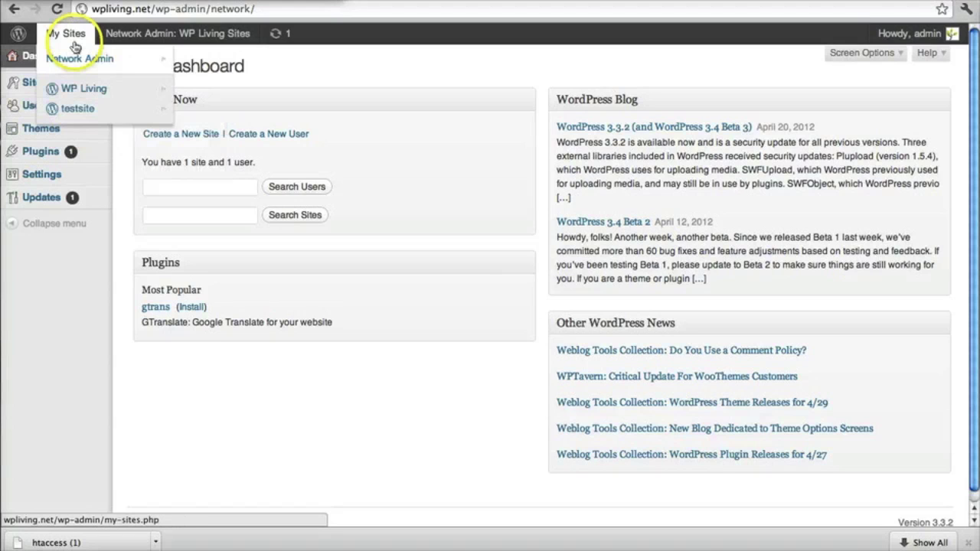